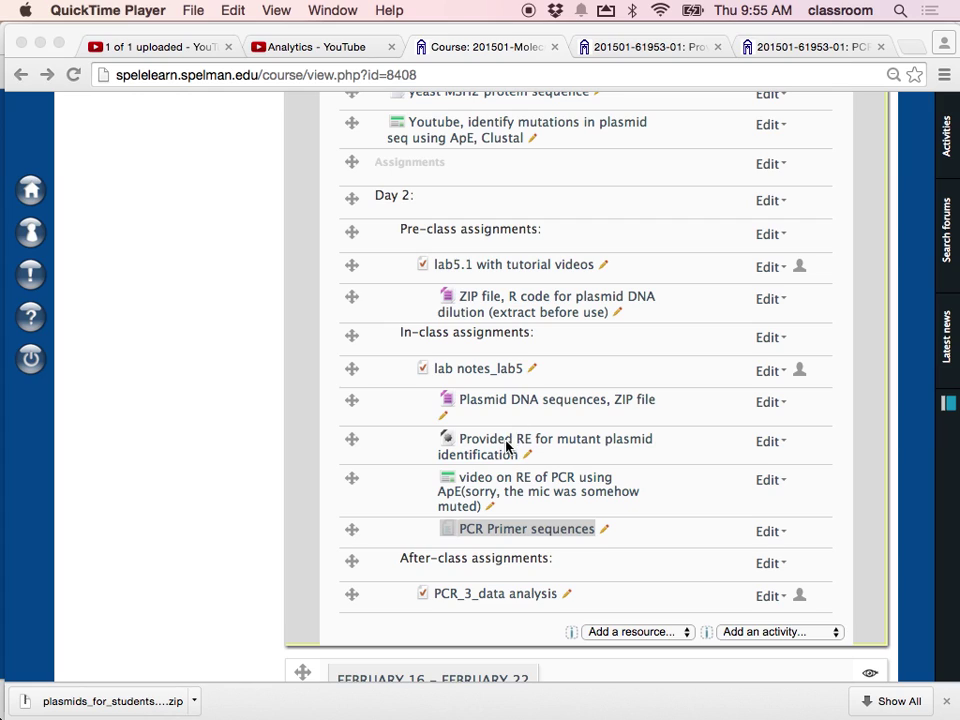
- Show the Spel.eLearn PCR Primer sequences page with the MSH2-F and MSH2-R primers
click(677, 47)
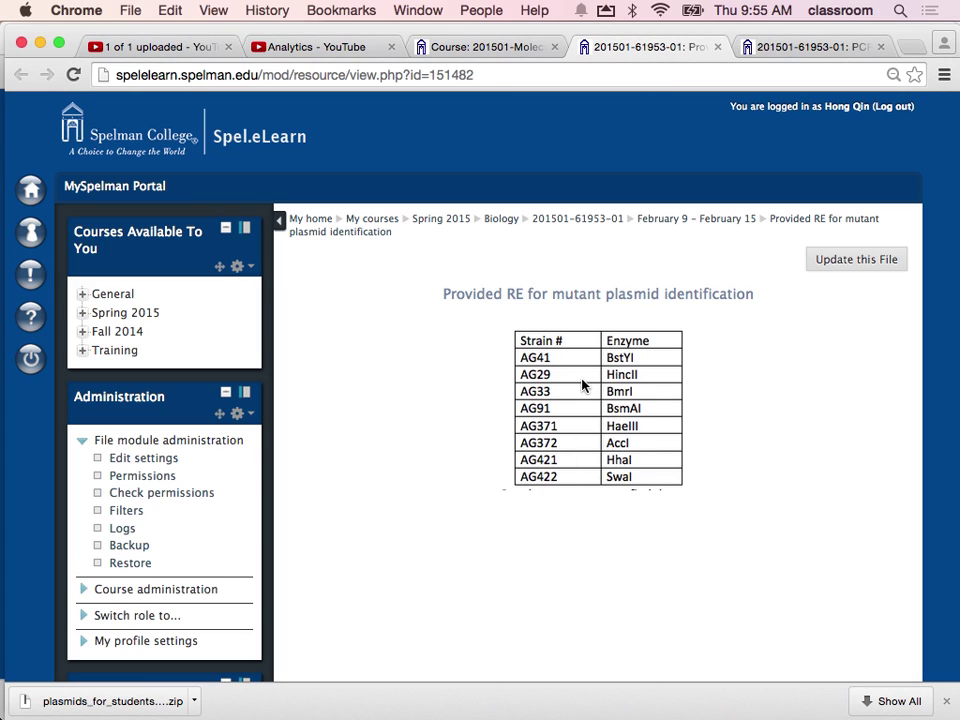
click(782, 47)
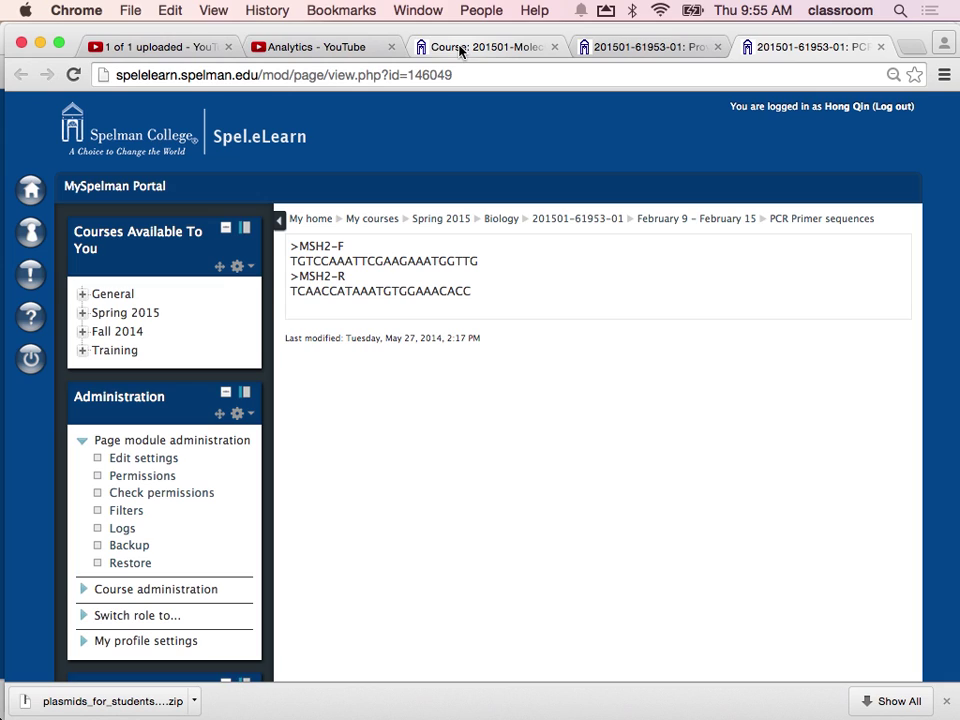
- Open pMSH2.seq from the plasmids_for_students-v2b folder in ApE
key(super+Tab)
key(super+Tab)
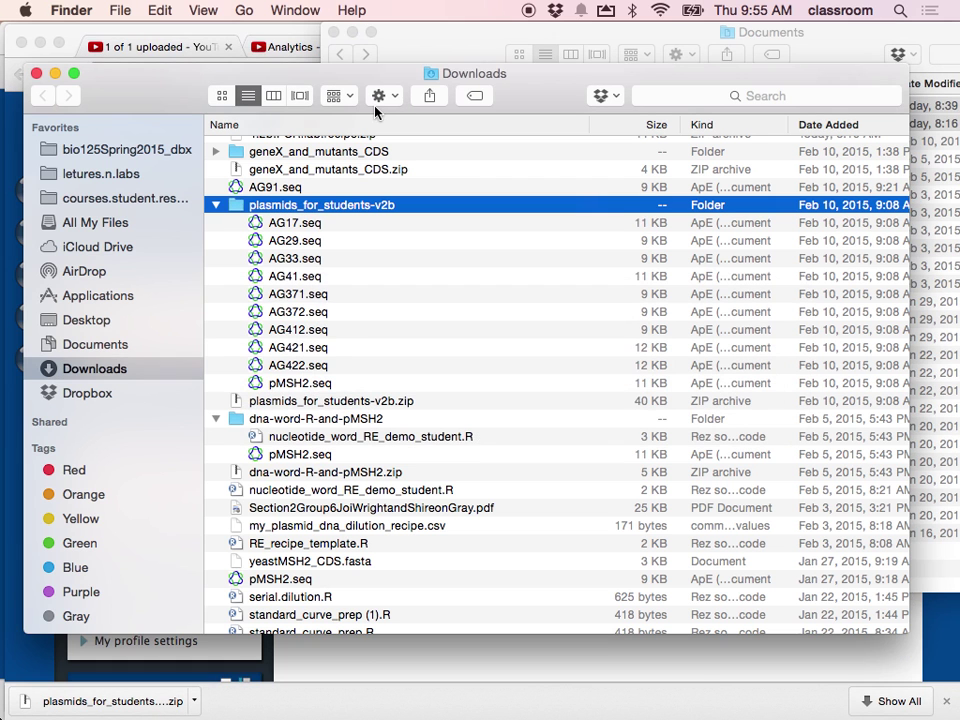
click(296, 224)
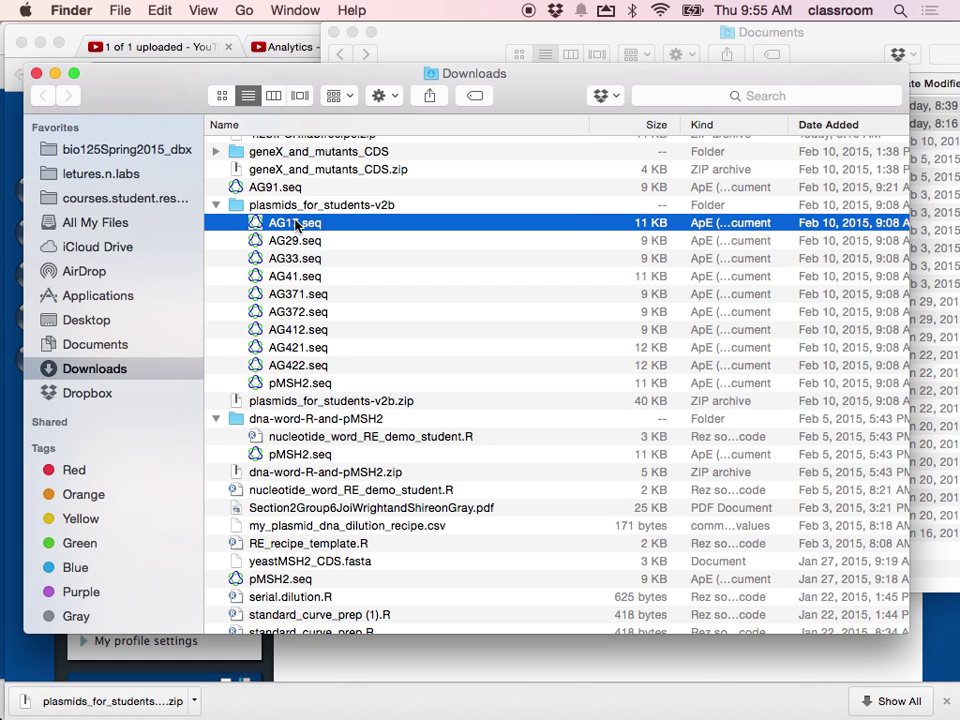
key(Down)
key(Down)
key(Down)
key(Down)
key(Down)
key(Down)
key(Down)
key(Down)
key(Down)
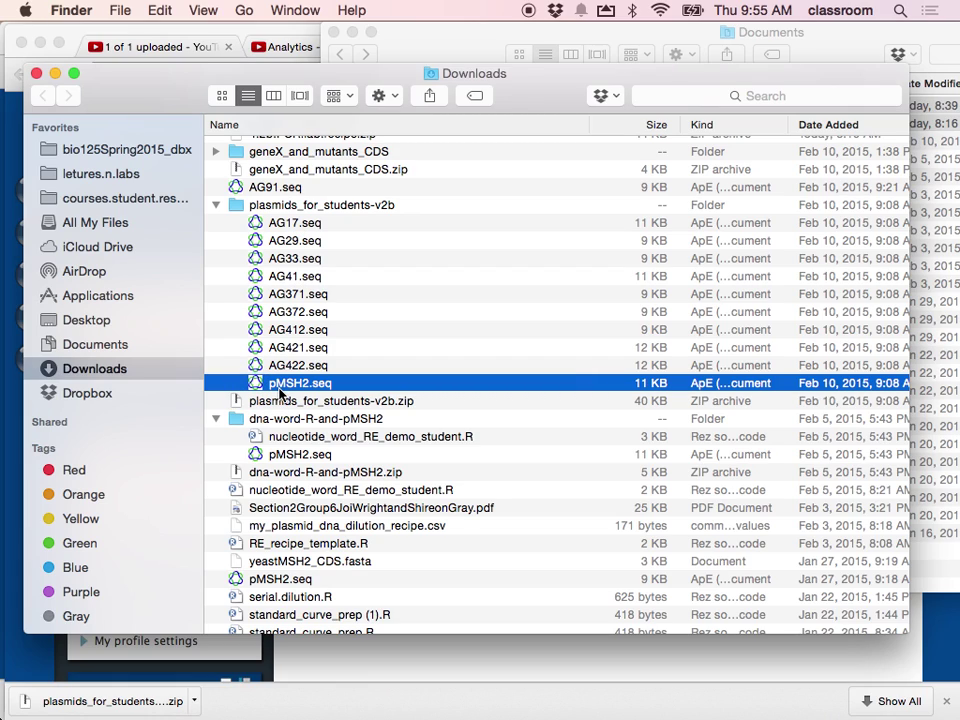
double_click(280, 388)
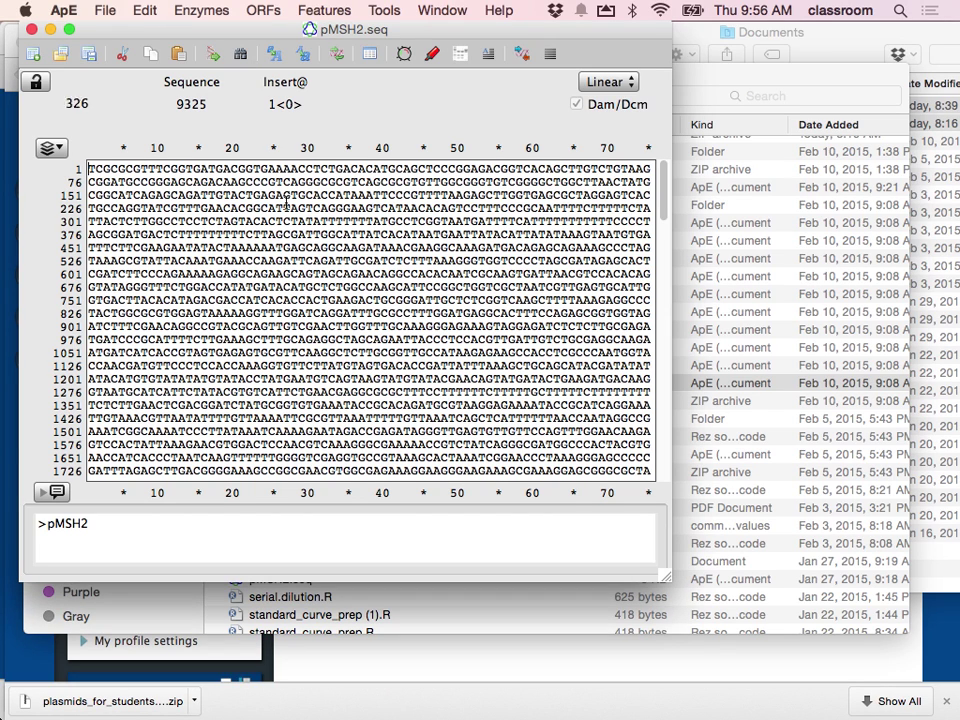
- Open AG33.seq from the same plasmid folder in ApE
click(740, 94)
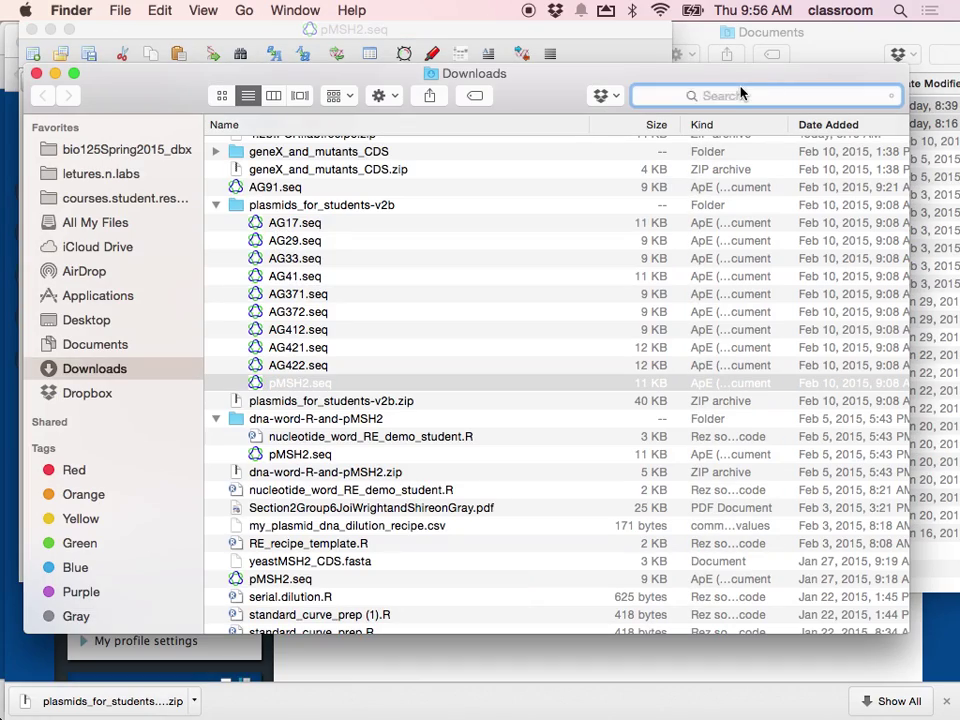
click(302, 260)
key(Up)
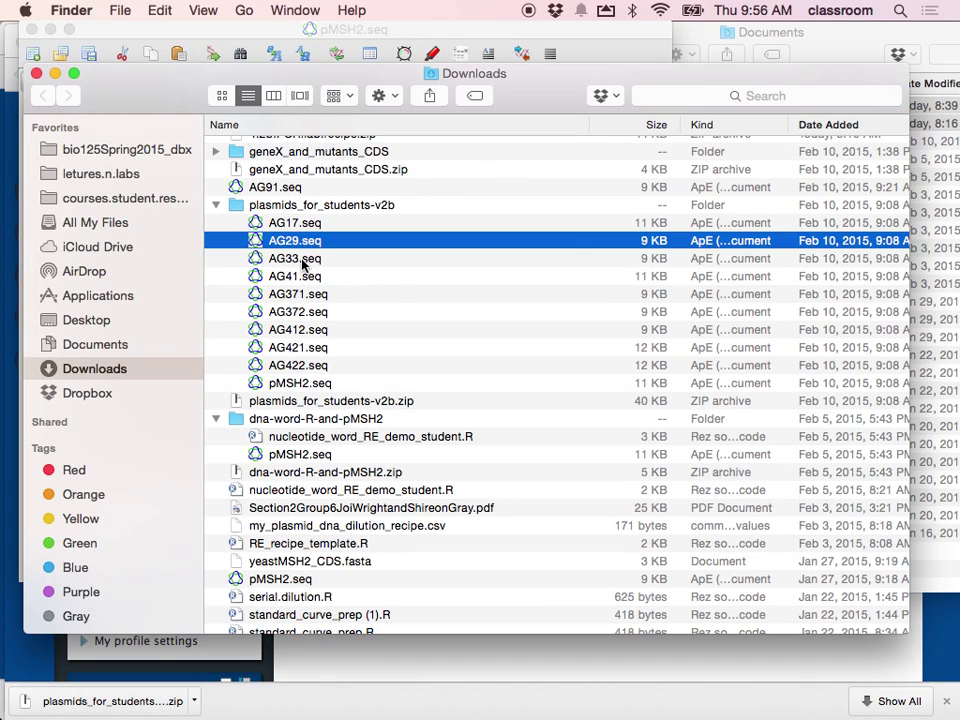
key(Down)
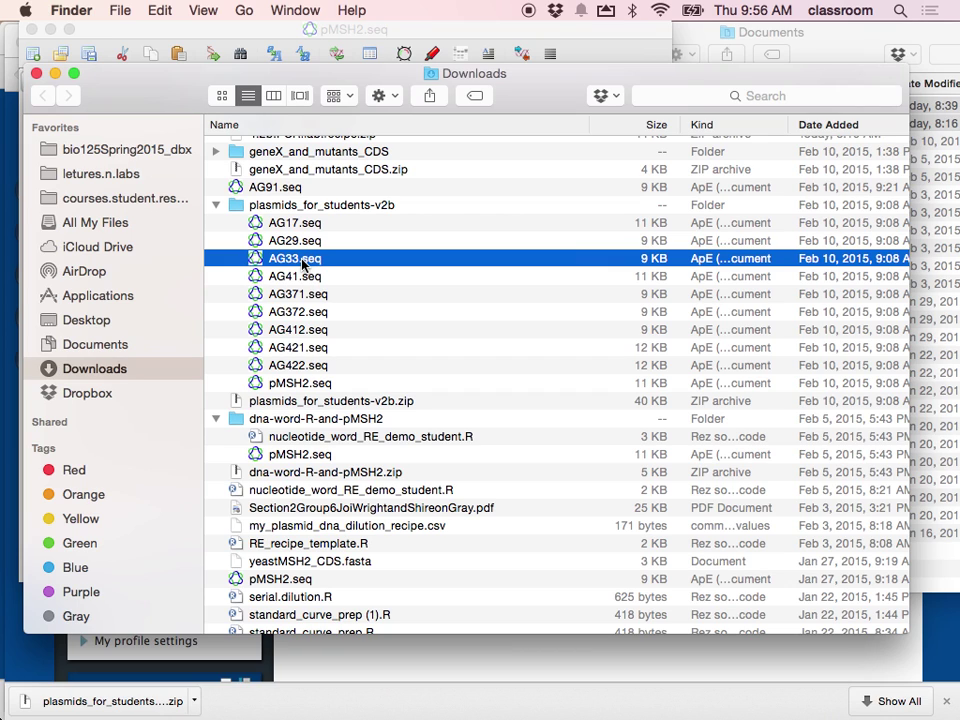
double_click(302, 260)
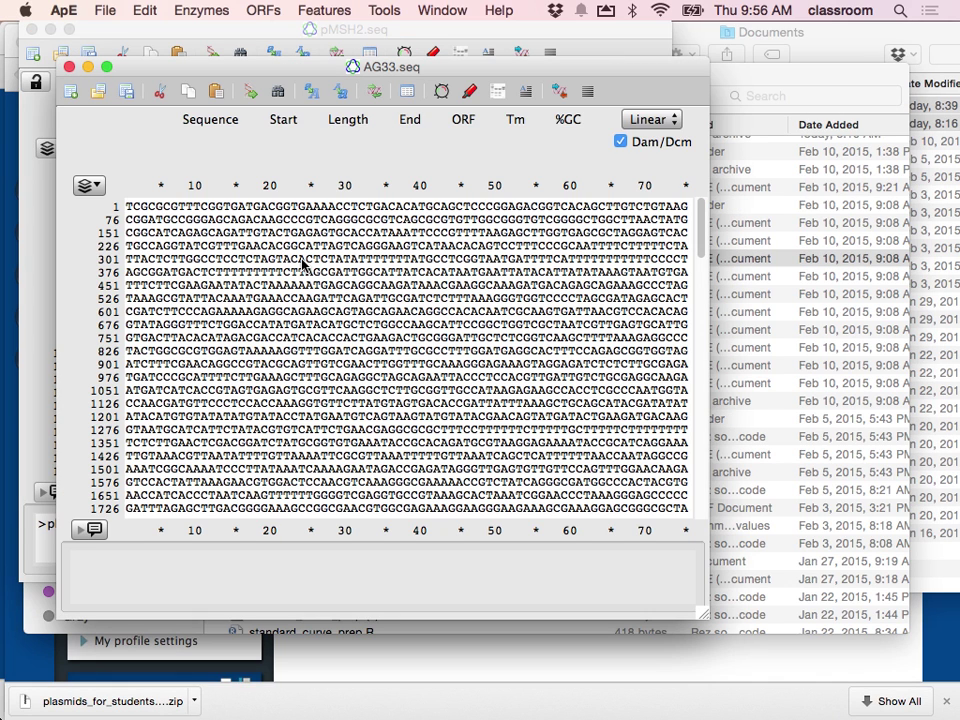
- Switch pMSH2.seq and AG33.seq from Linear to Circular topology
click(230, 47)
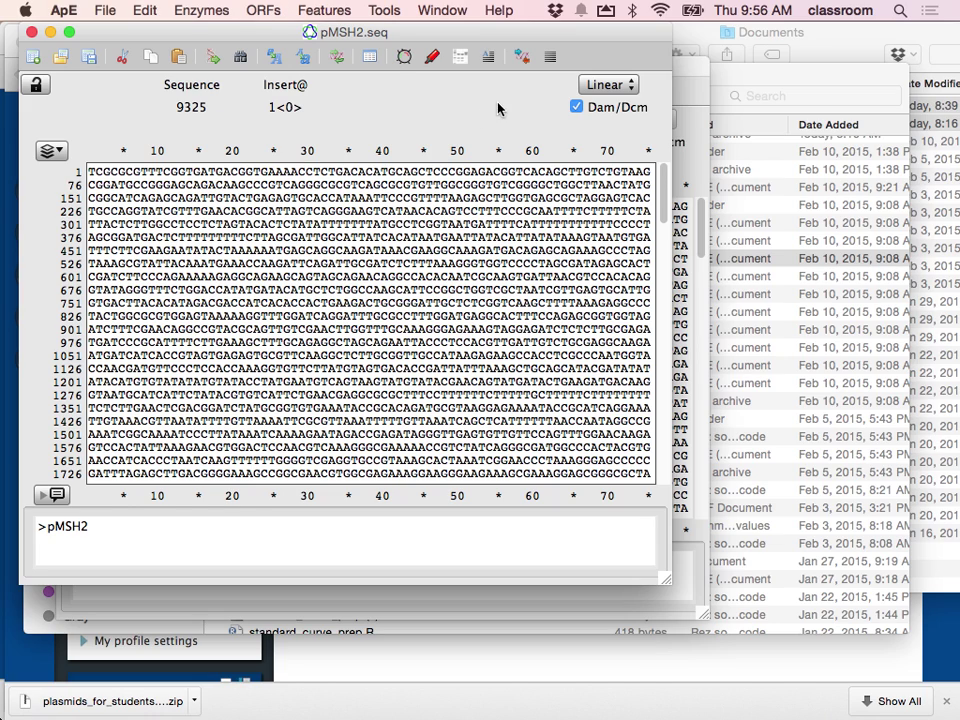
click(632, 86)
click(640, 102)
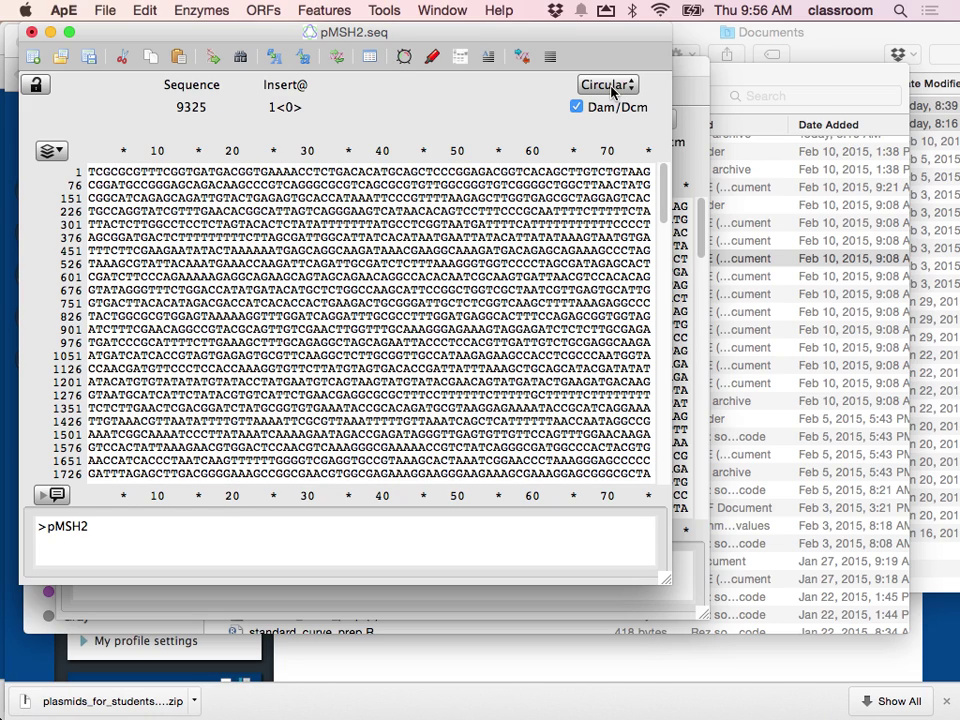
click(678, 103)
click(668, 120)
click(668, 136)
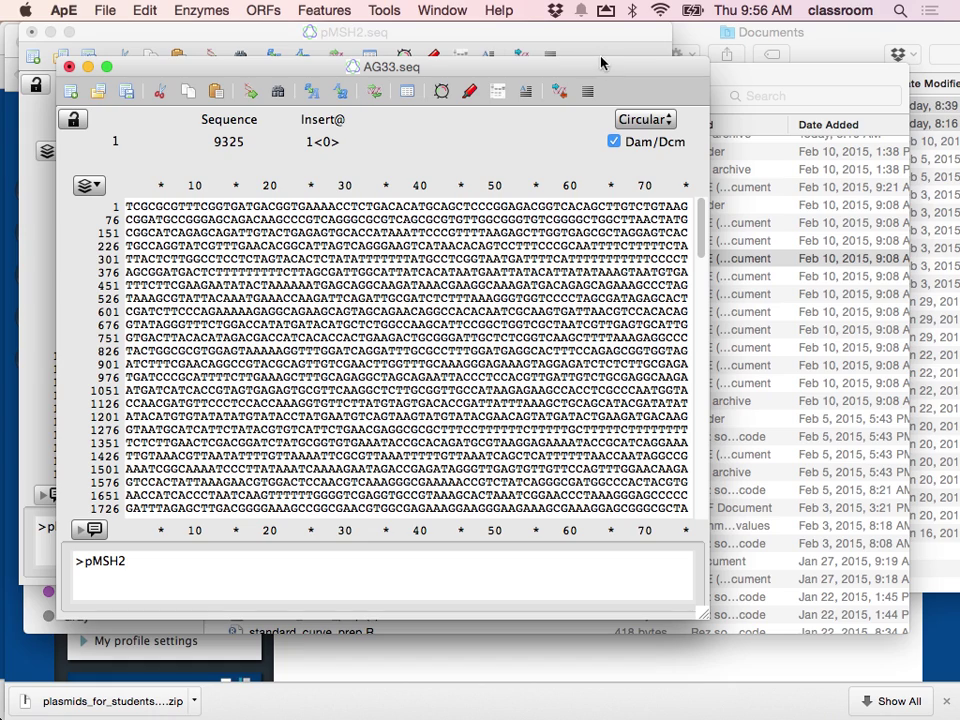
key(super+Tab)
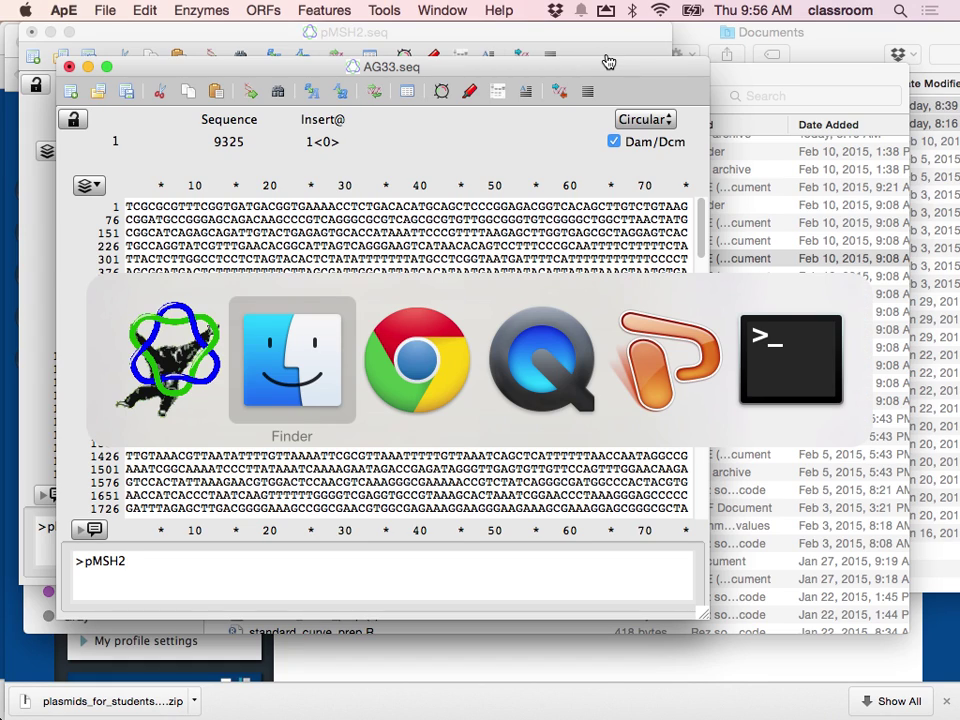
- Copy the MSH2-F primer TGTCCAAATTCGAAGAAATGGTTG from the primer page and return to ApE
key(super+Tab)
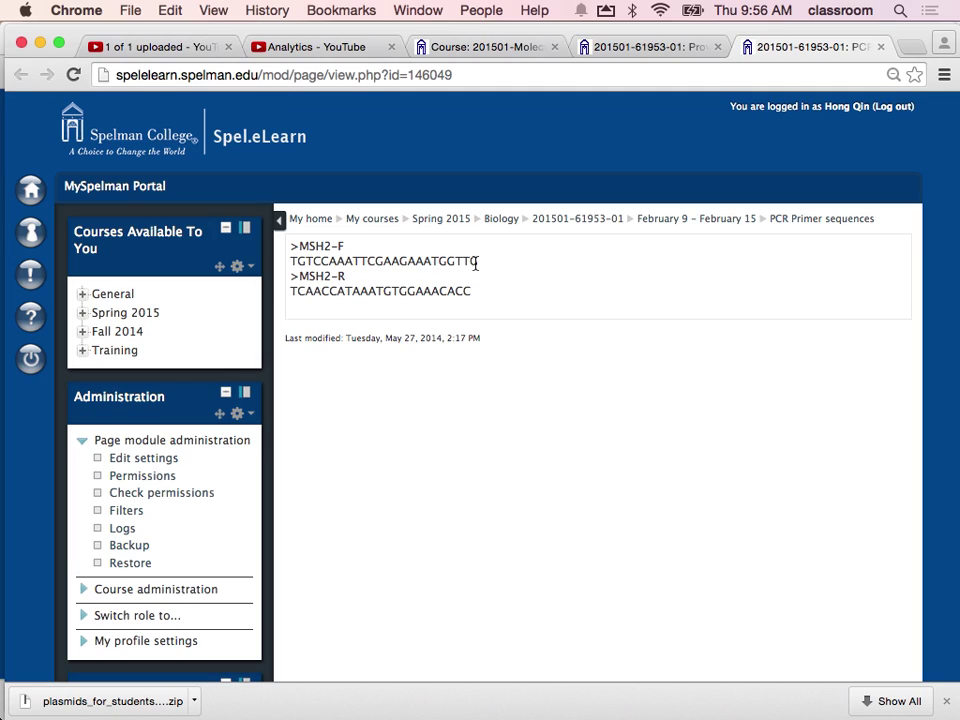
drag(477, 262, 288, 266)
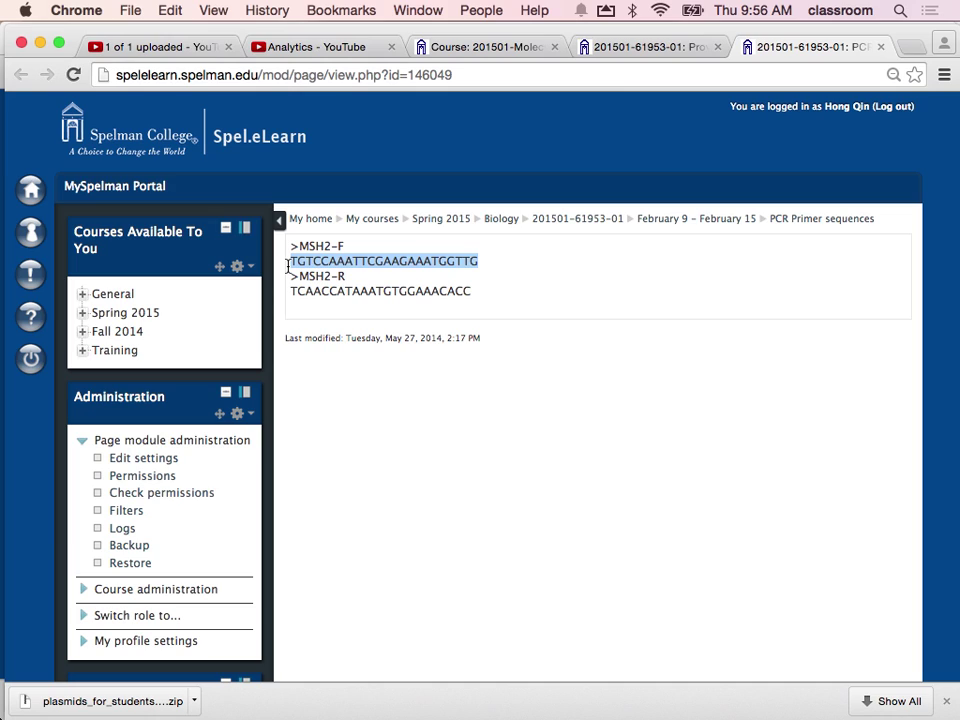
click(169, 12)
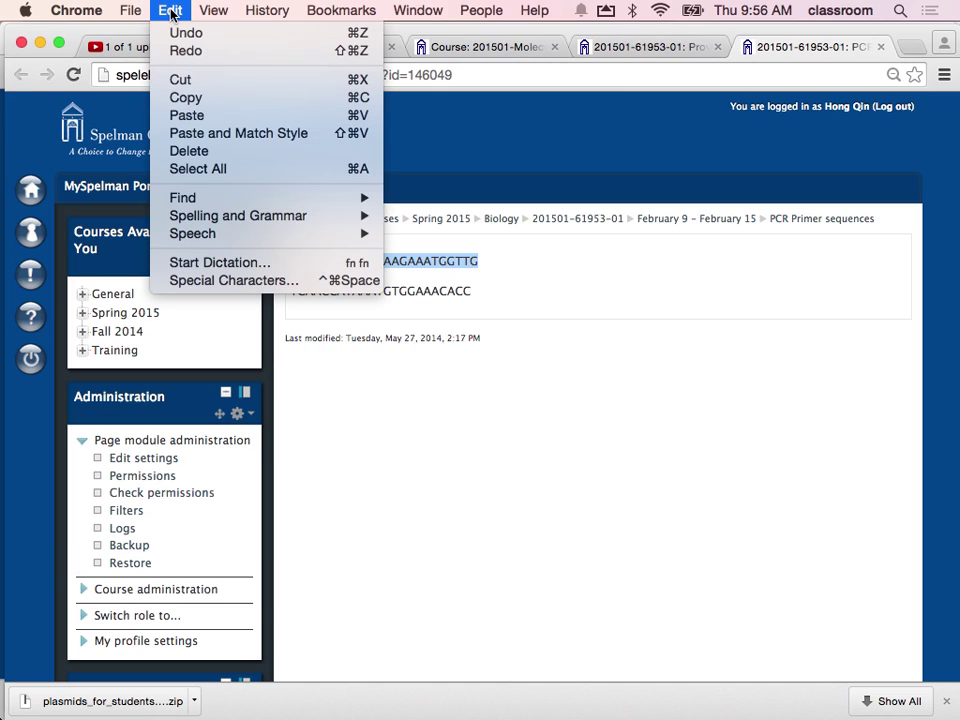
click(196, 98)
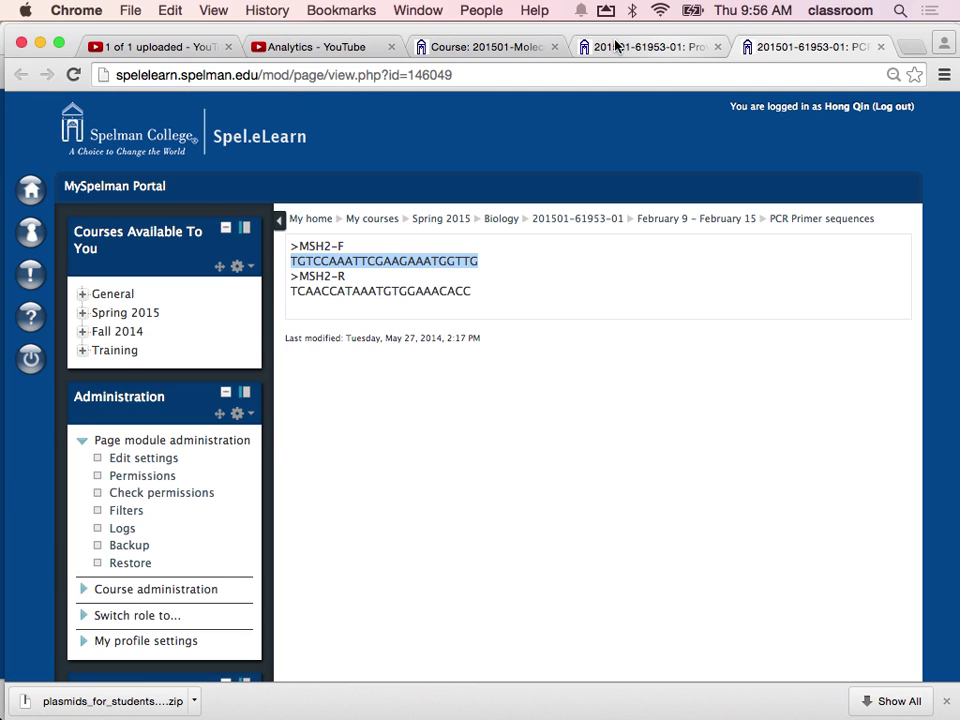
key(super+Tab)
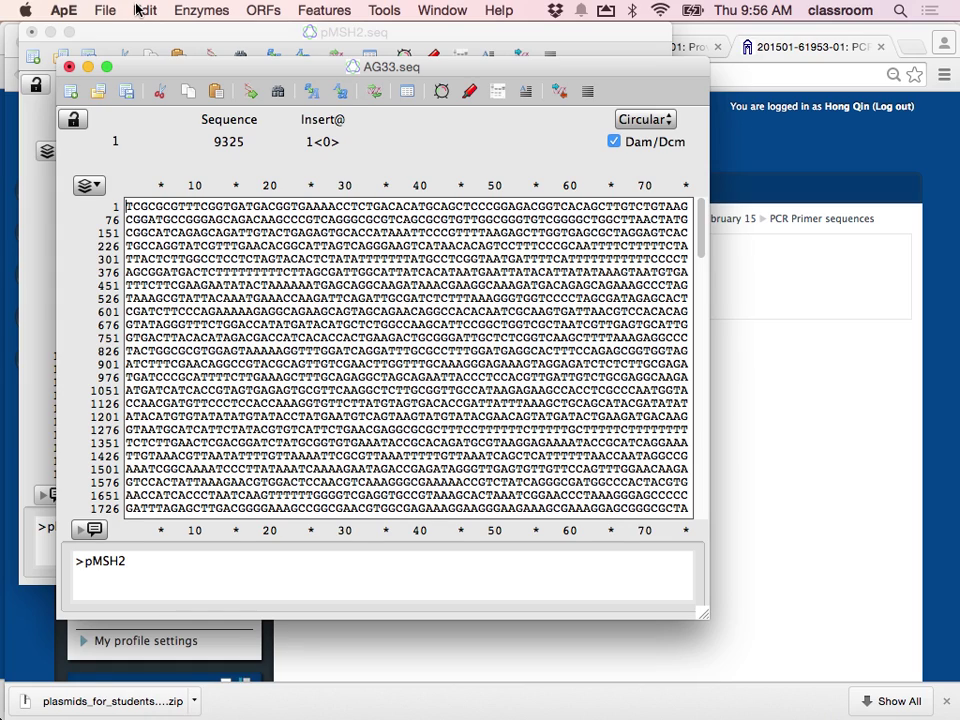
click(142, 10)
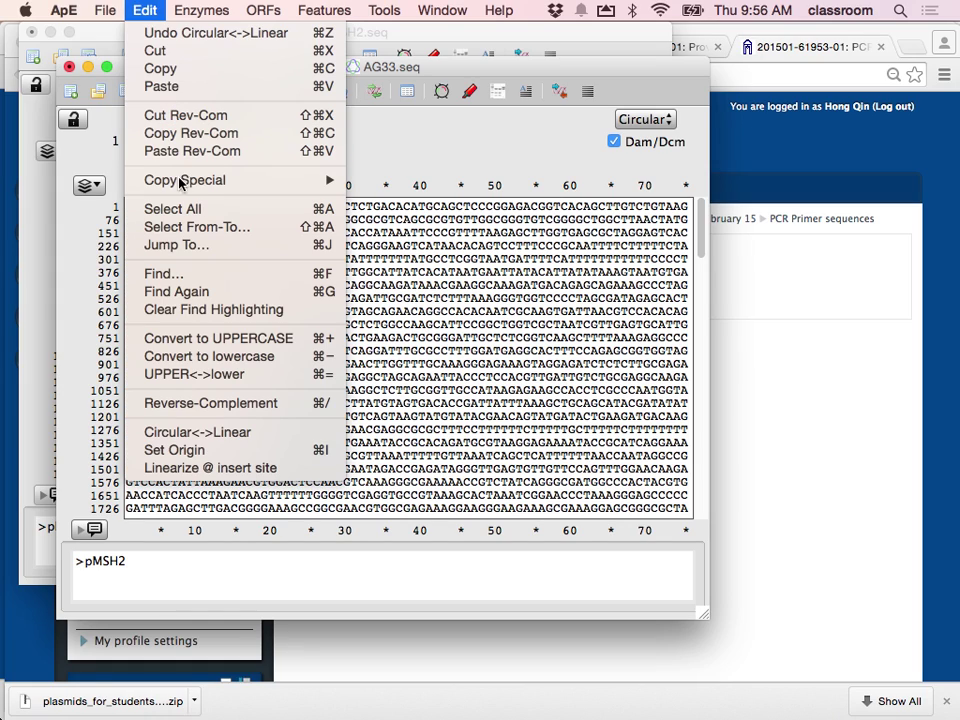
click(165, 274)
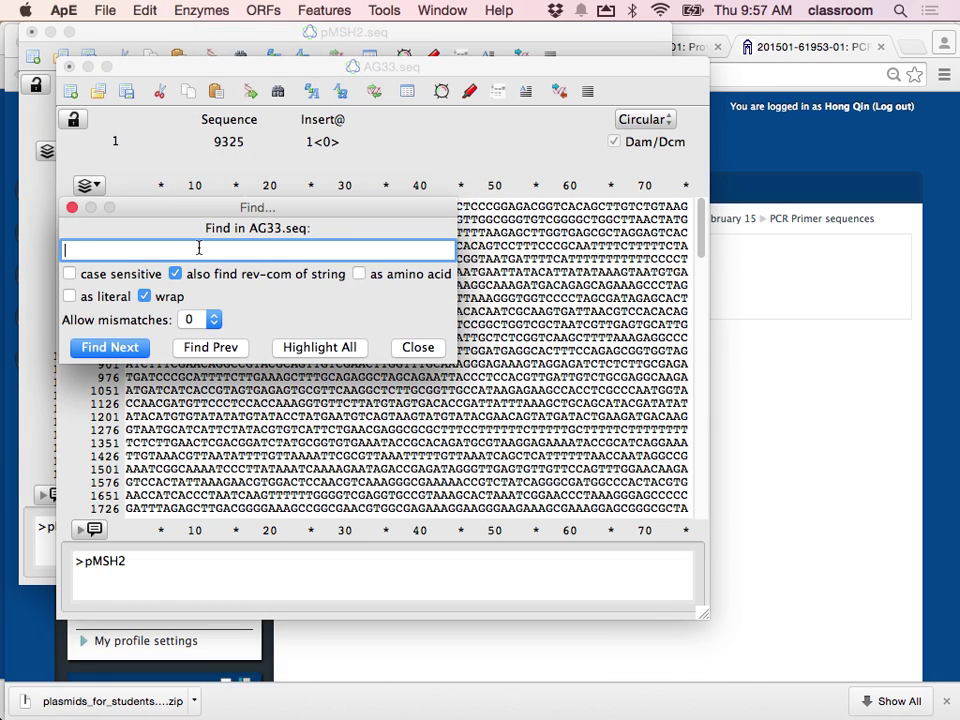
click(140, 10)
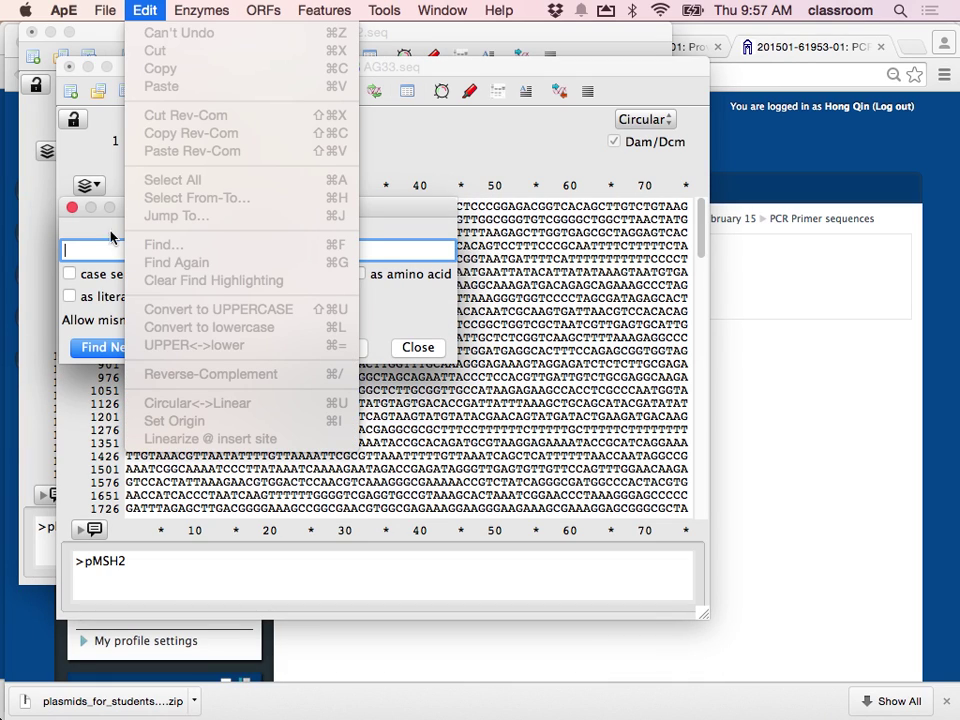
click(95, 252)
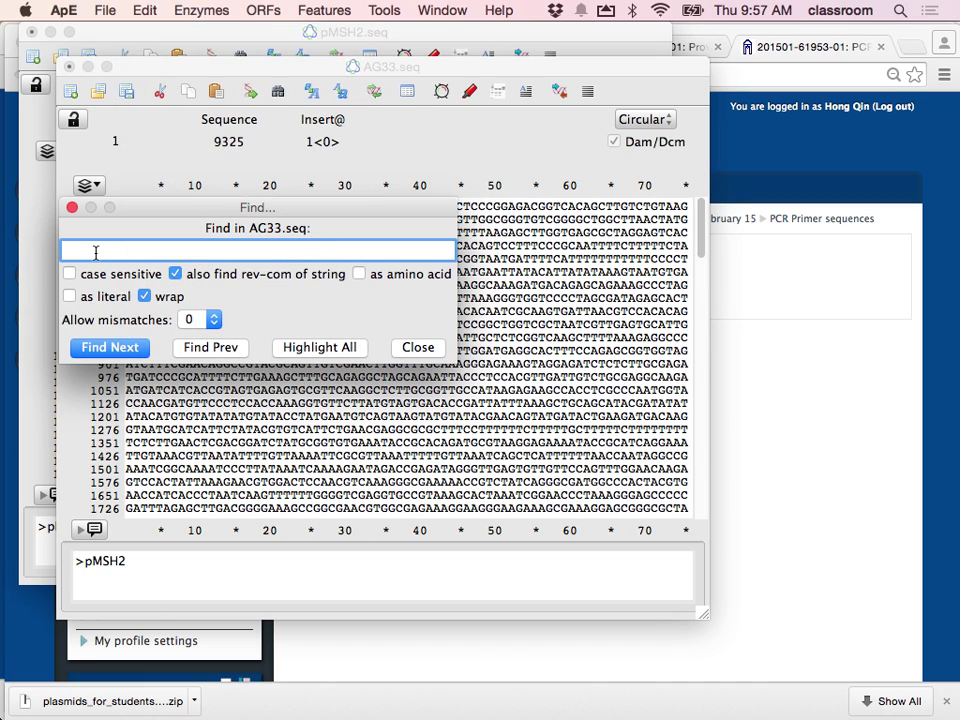
key(super+v)
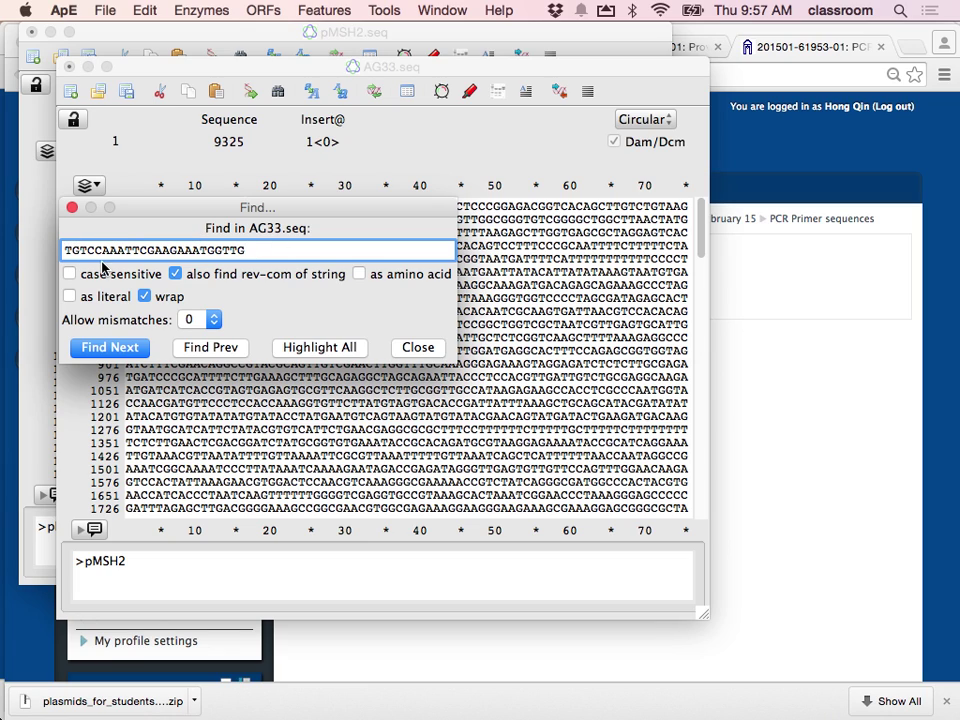
key(super+Tab)
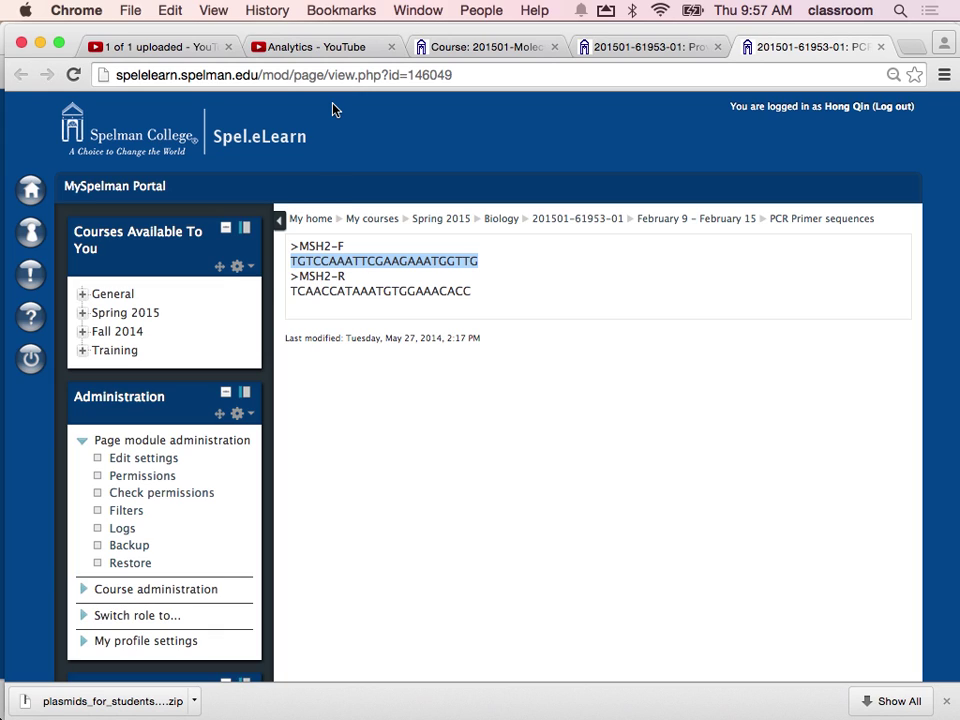
key(super+Tab)
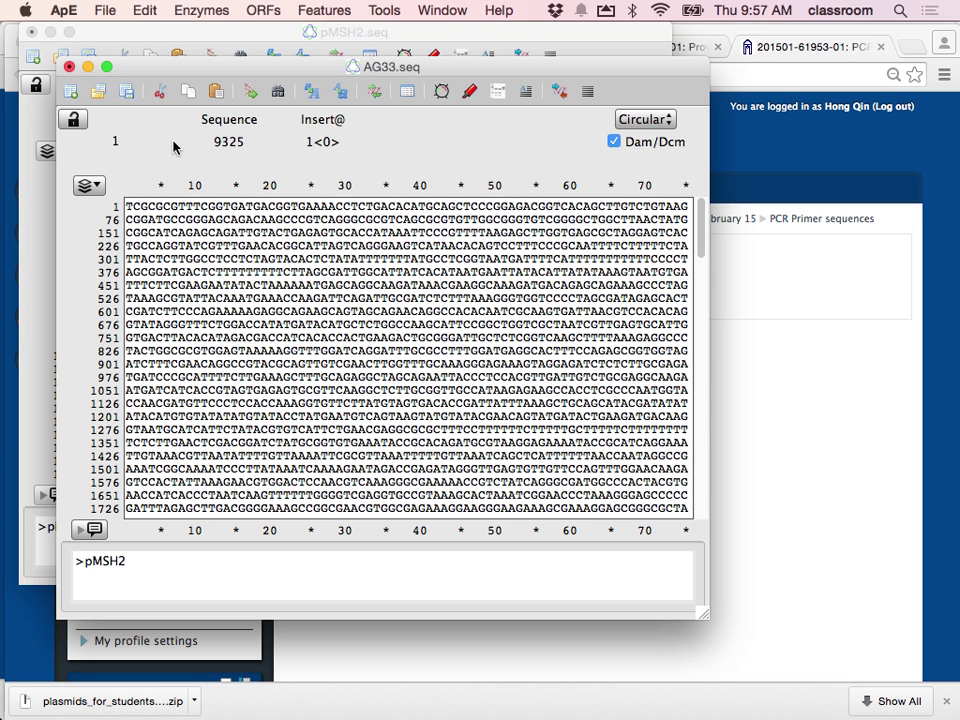
- Search AG33 for the MSH2-F primer, finding the 24 bp match at 4768–4791
key(super+f)
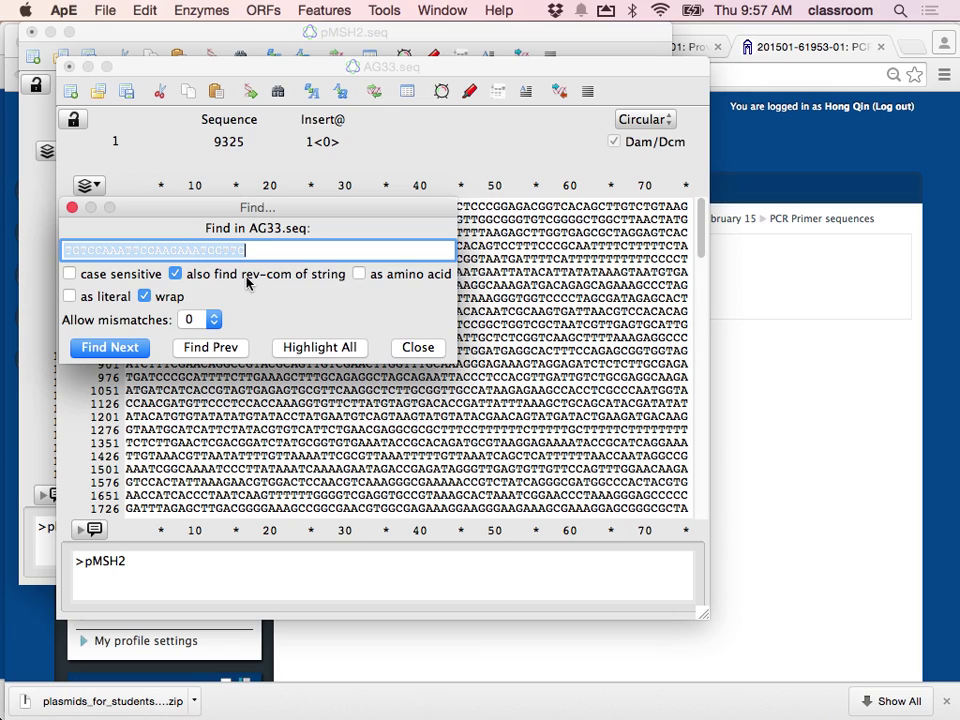
click(137, 346)
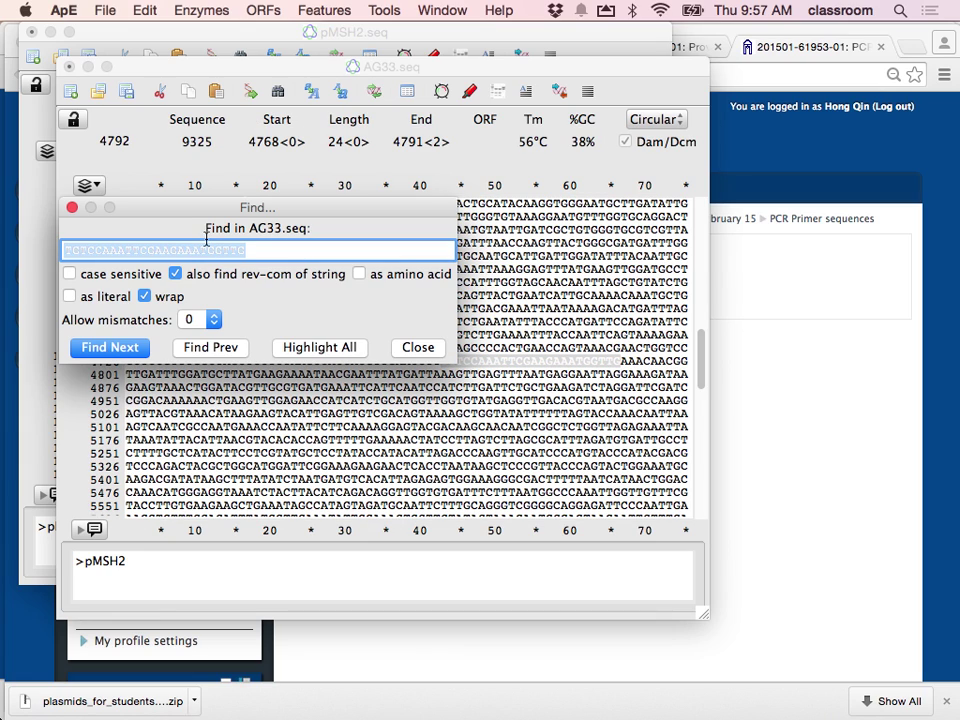
drag(204, 208, 592, 193)
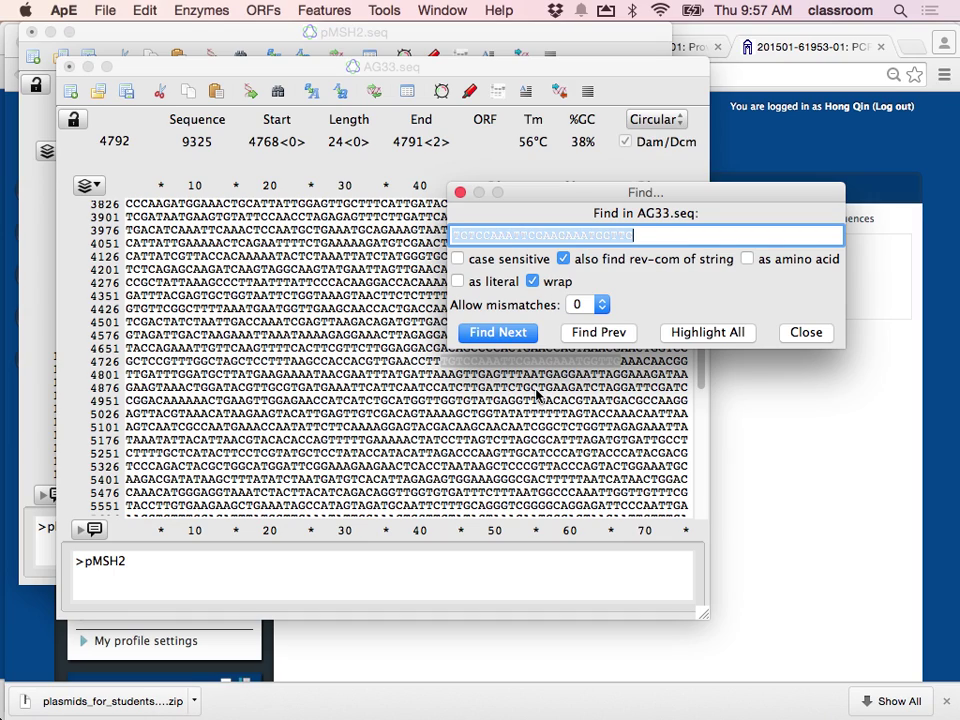
click(468, 242)
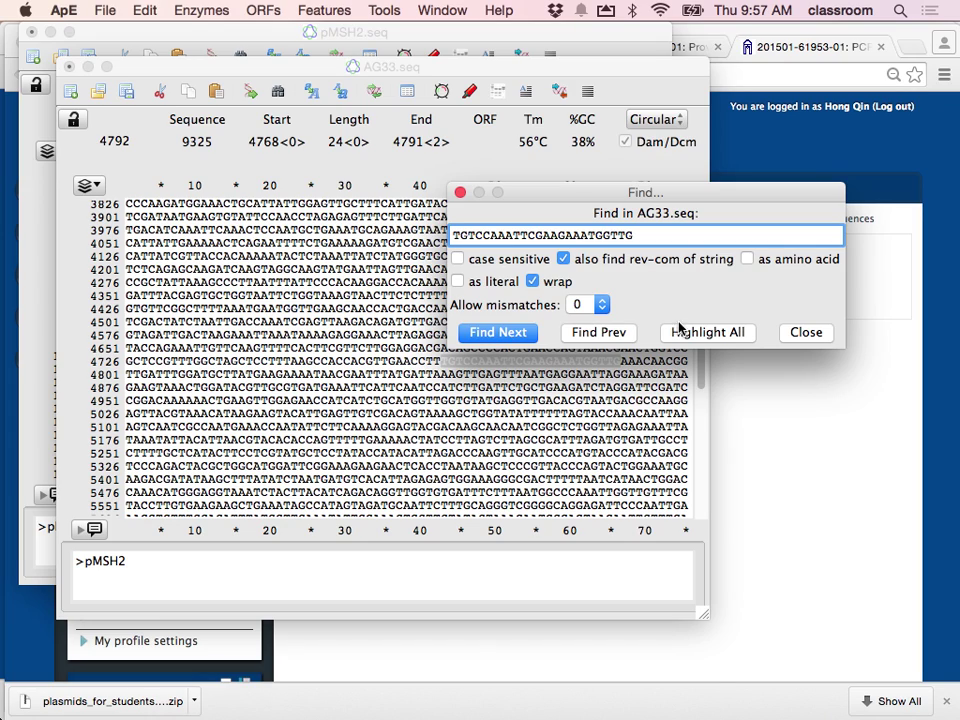
- Close the Find dialog, leaving the MSH2-F match at 4768–4791 marked
click(806, 333)
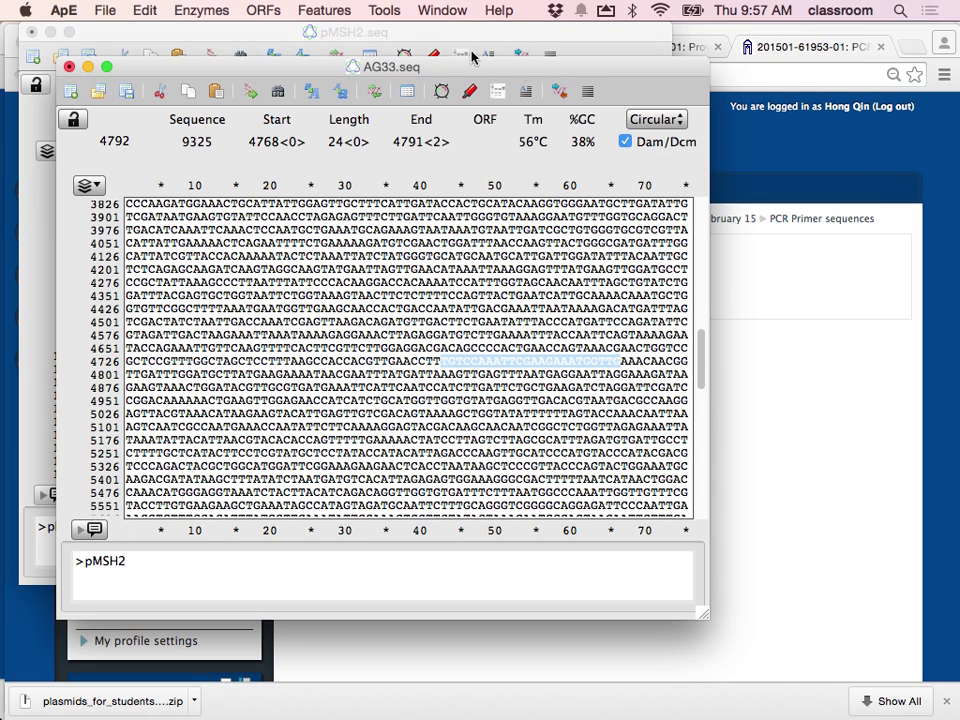
click(334, 17)
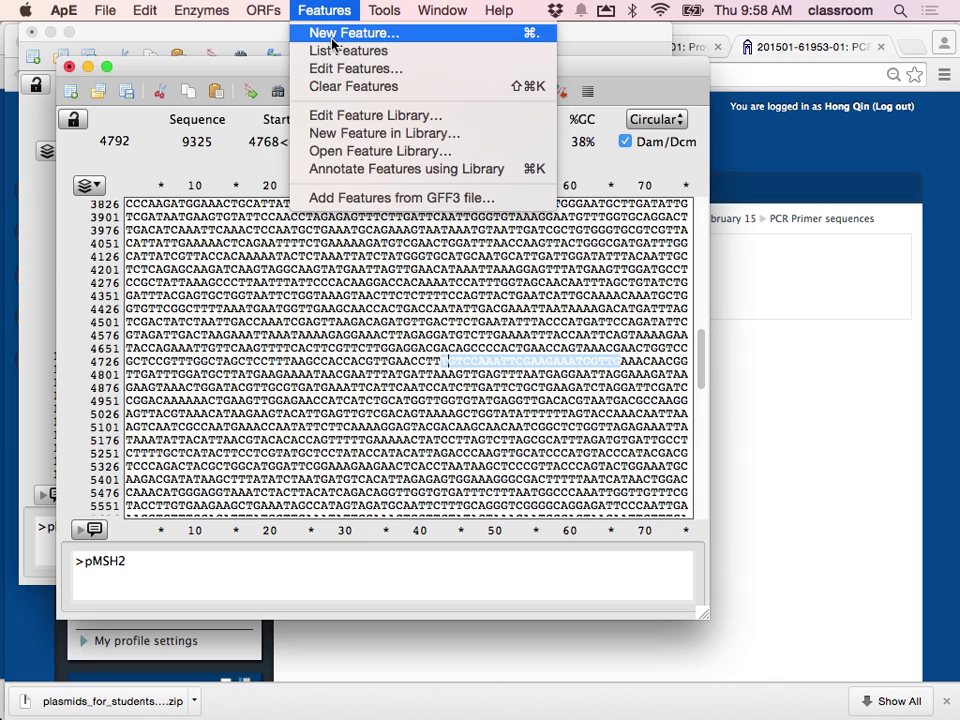
- Create a feature named MSH2-F with width 10 on bases 4768–4791
click(334, 43)
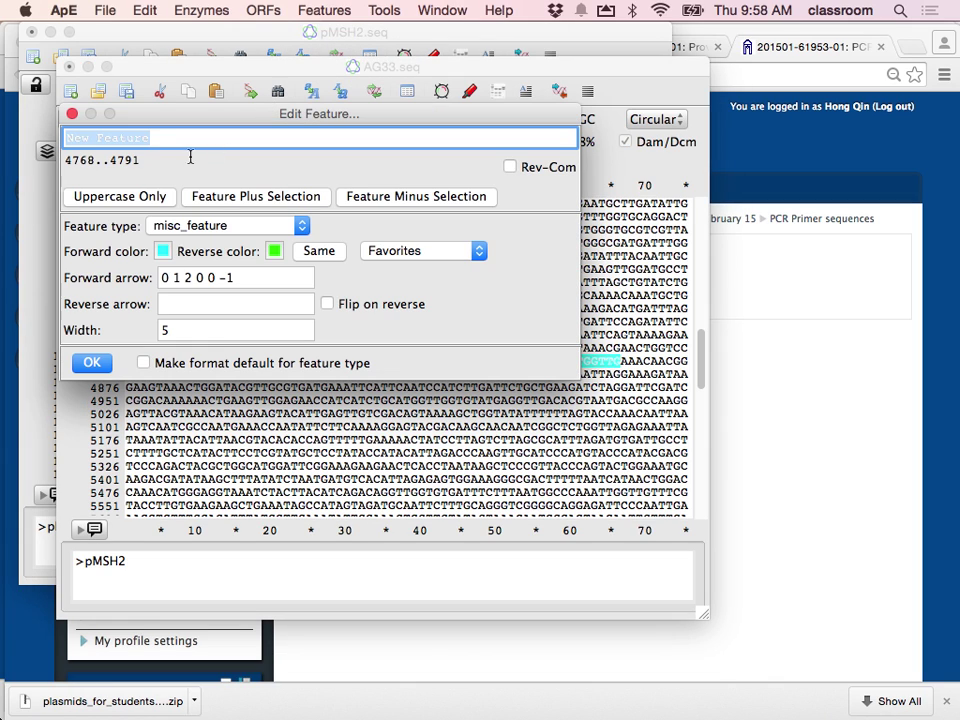
drag(212, 116, 450, 63)
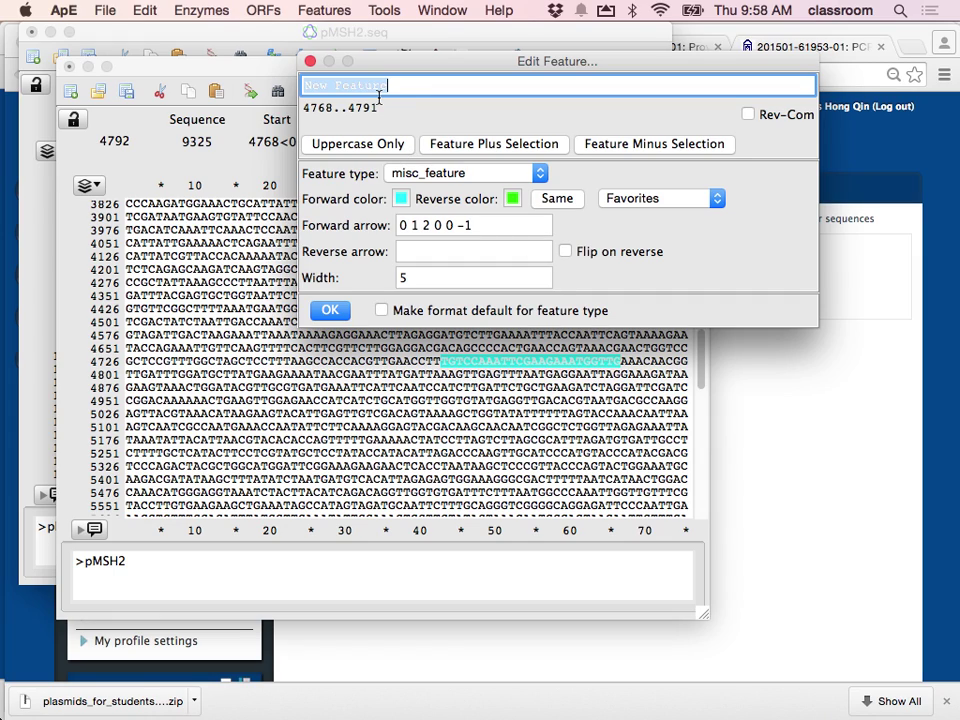
text(MSH)
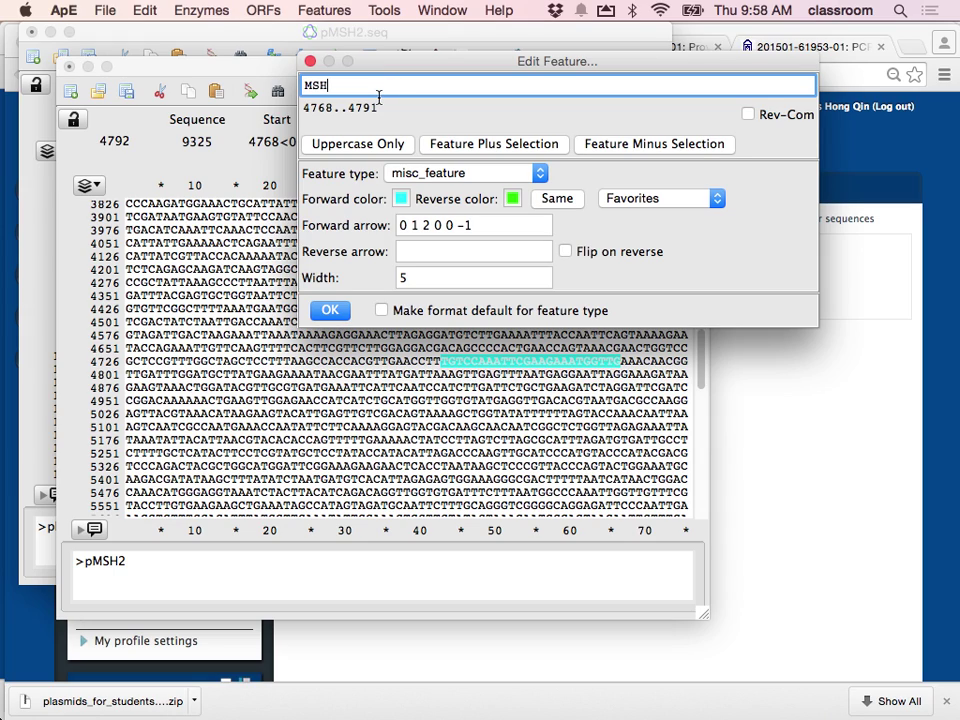
text(F-Fo)
key(BackSpace)
click(427, 279)
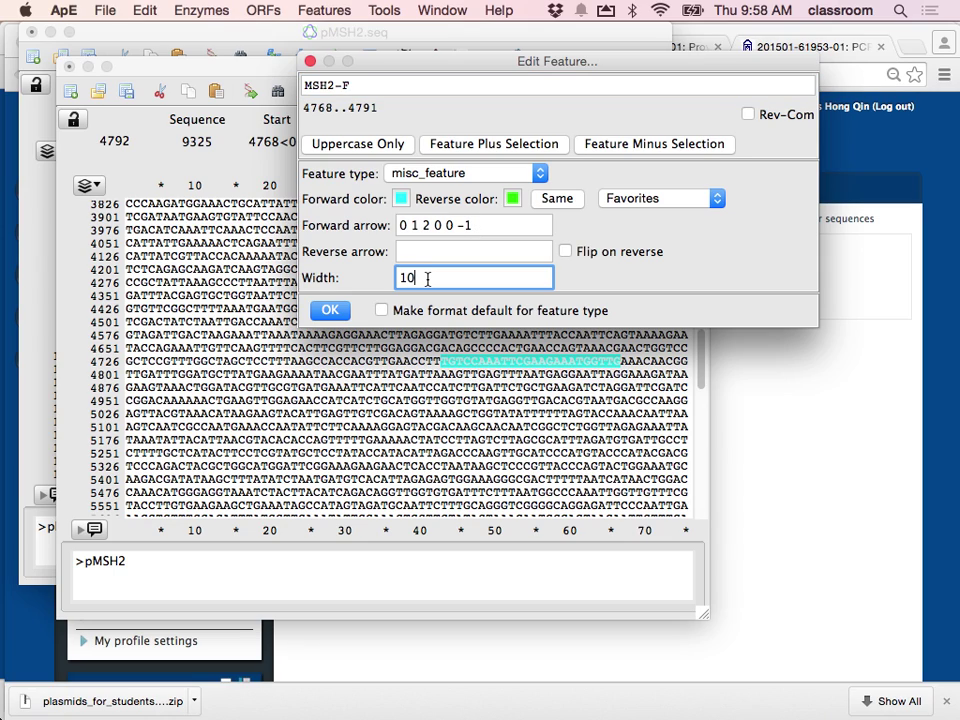
text(10)
click(329, 311)
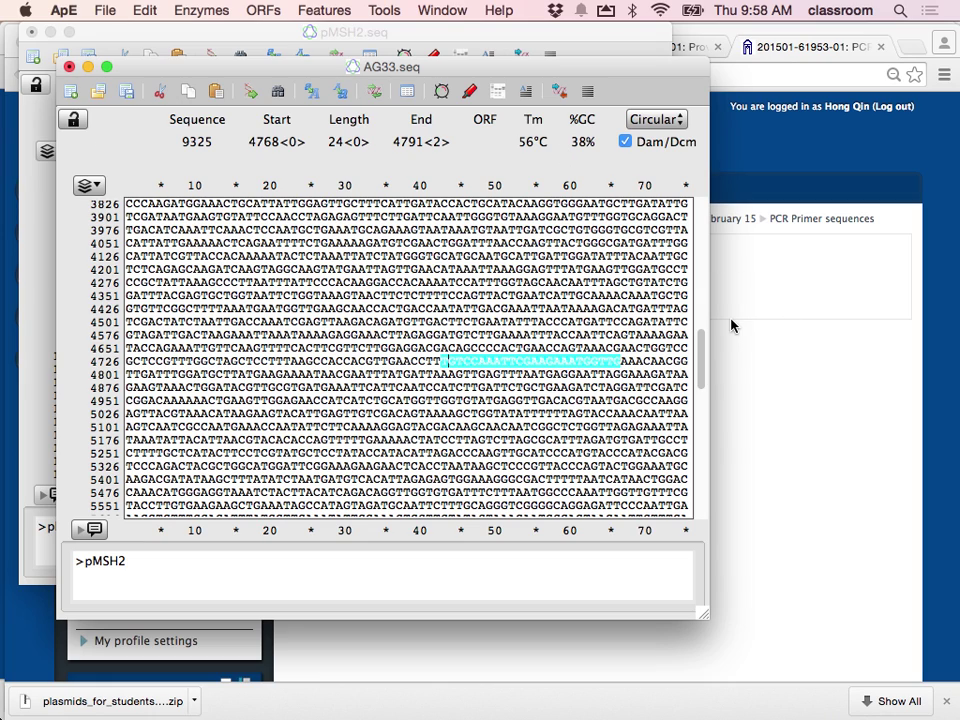
- View AG33's circular graphic map, check the MSH2-F feature at 4768..4791, then close it
click(198, 12)
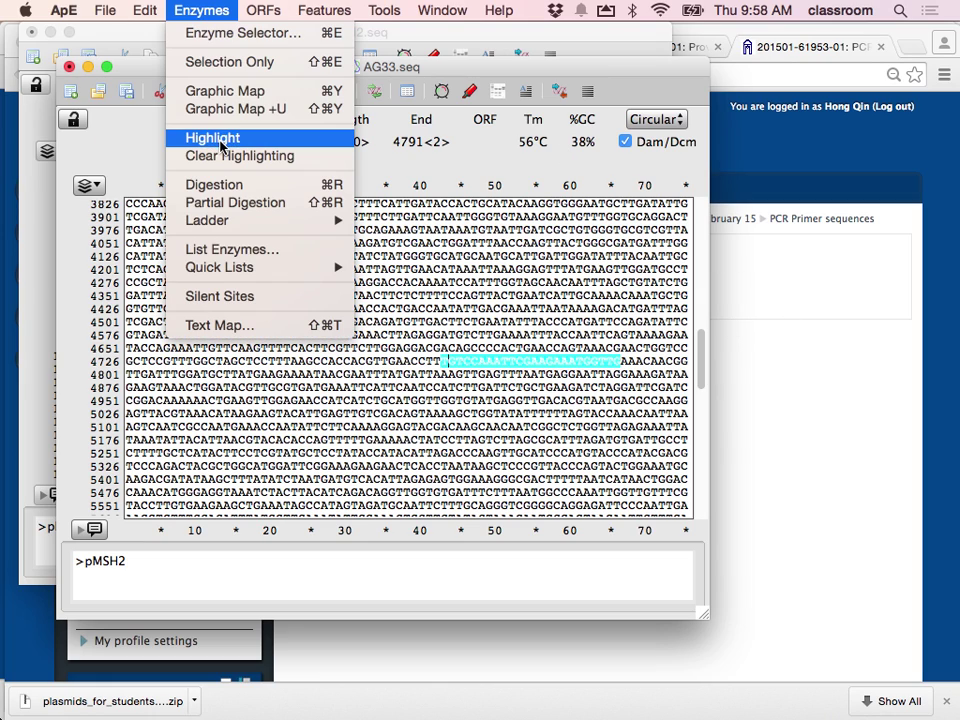
click(225, 92)
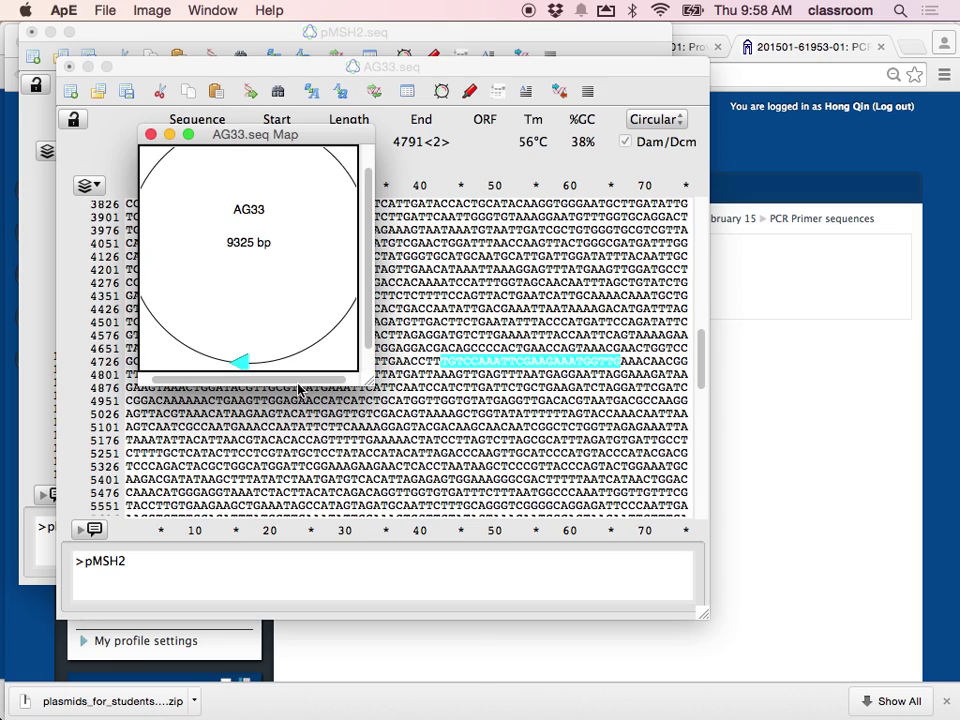
drag(372, 385, 615, 515)
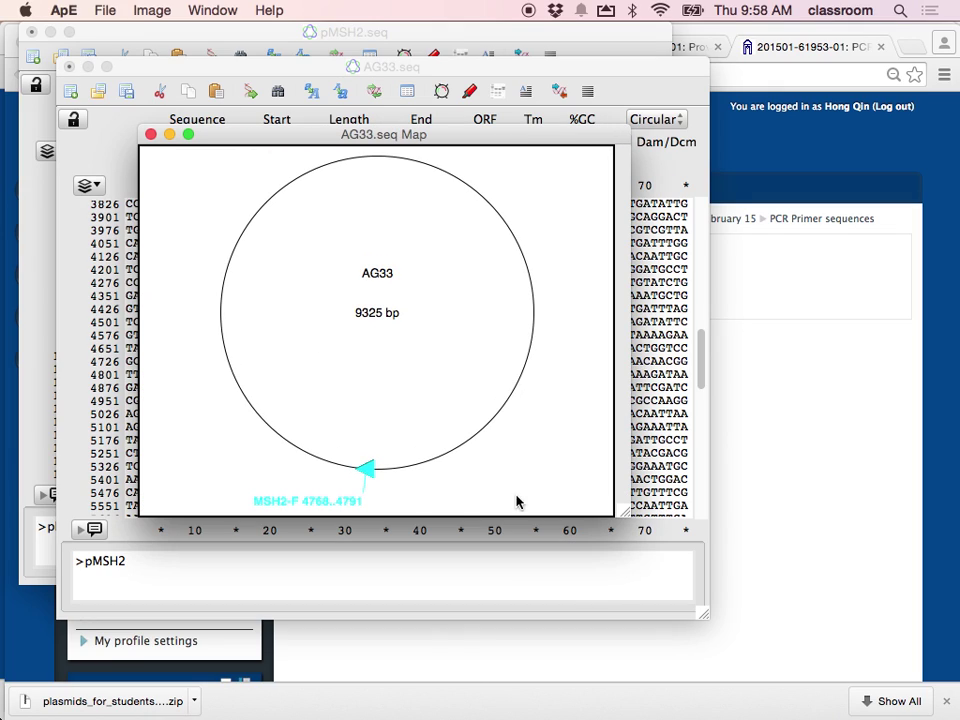
click(358, 486)
click(152, 136)
click(151, 135)
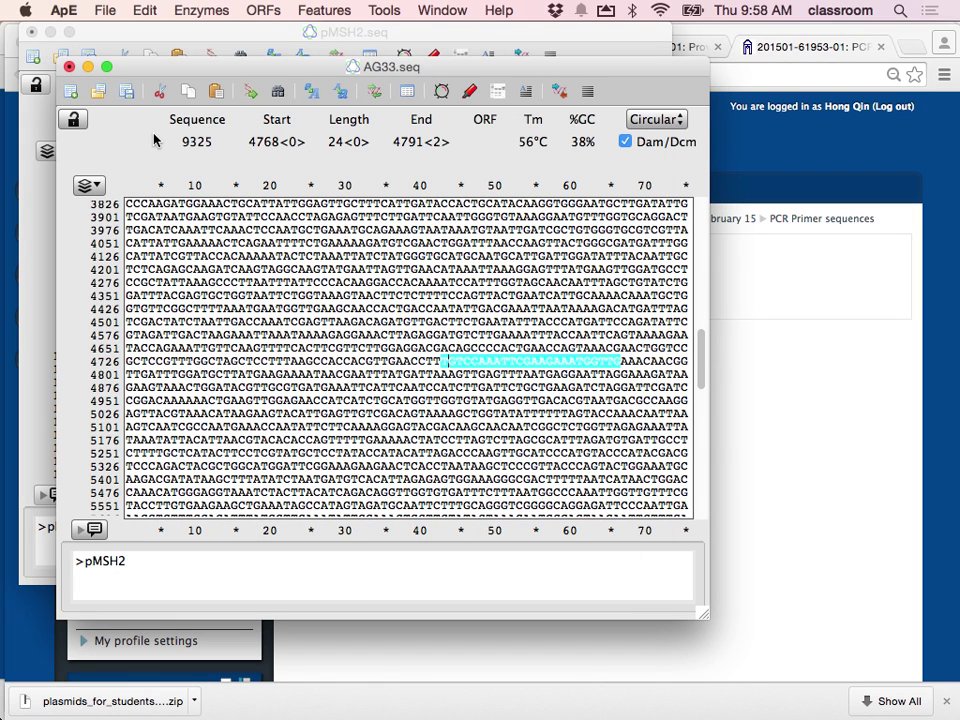
key(super+Tab)
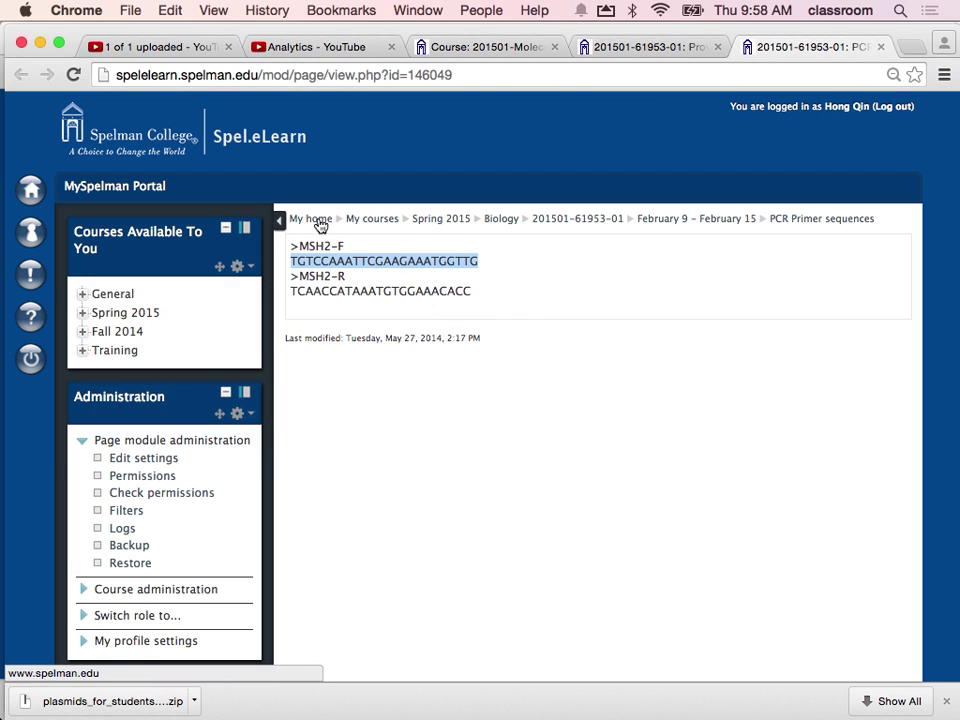
- Copy the MSH2-R primer TCAACCATAAATGTGGAAACACC from the Chrome primer page and return to ApE
click(357, 285)
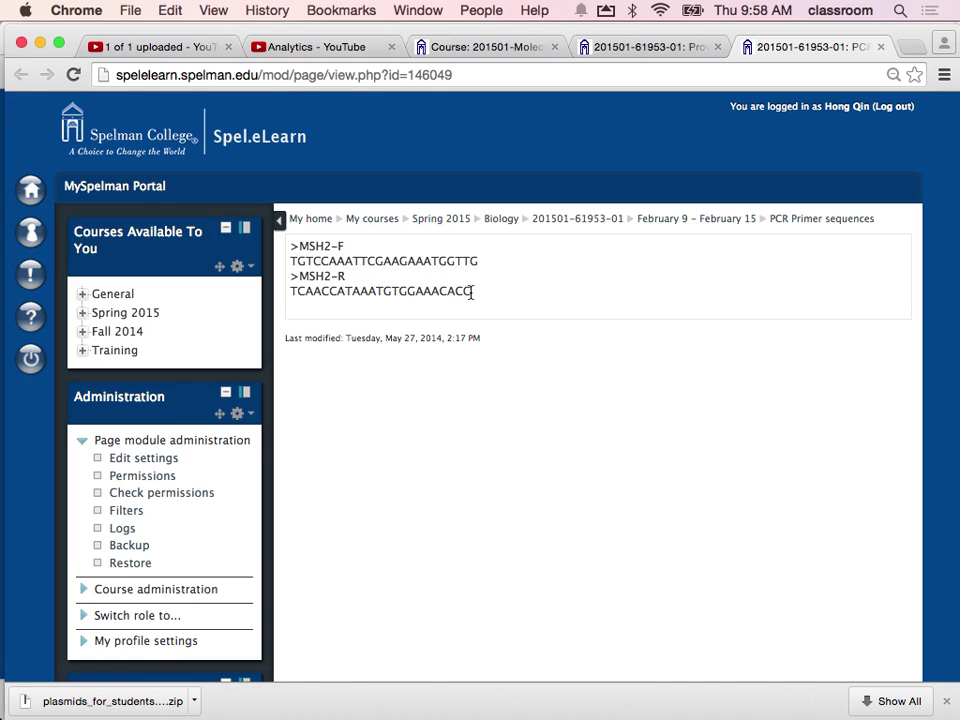
drag(471, 292, 289, 292)
key(super+c)
click(168, 12)
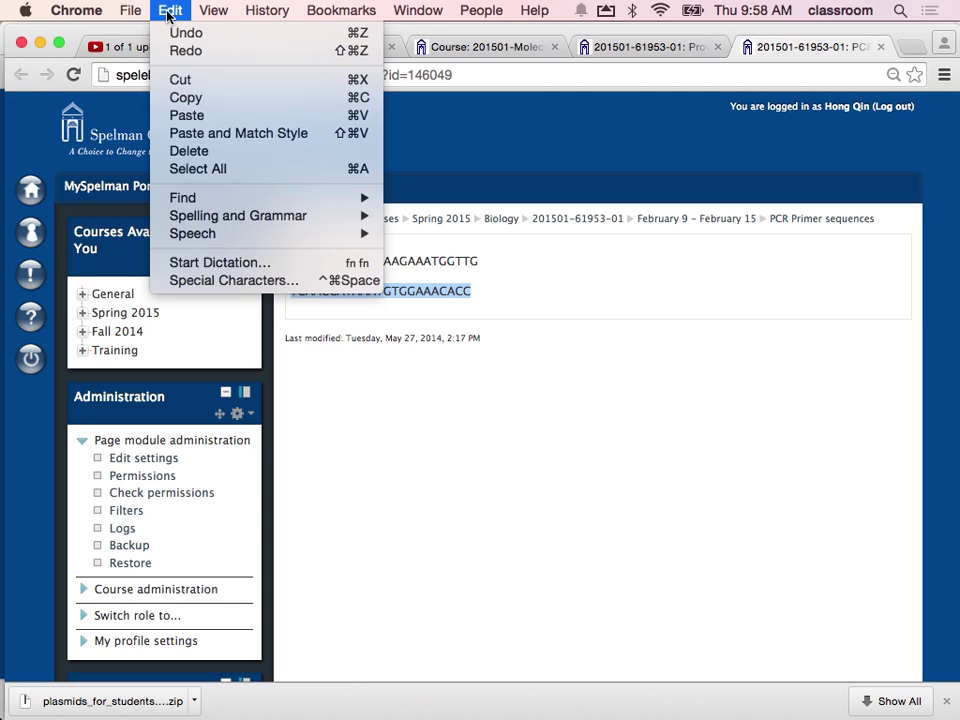
click(190, 97)
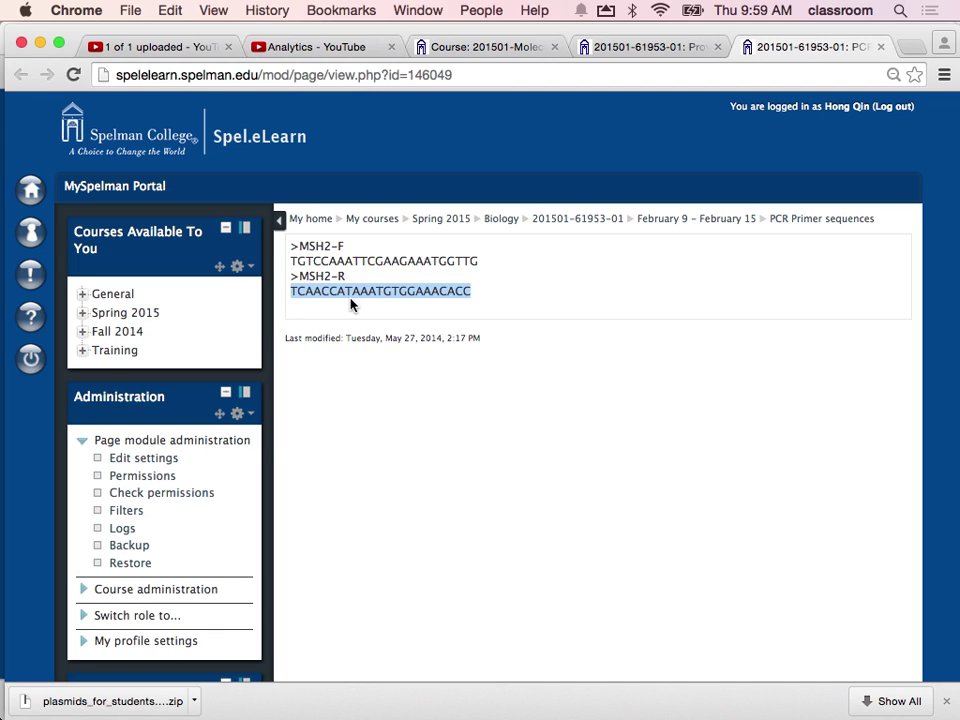
key(super+Tab)
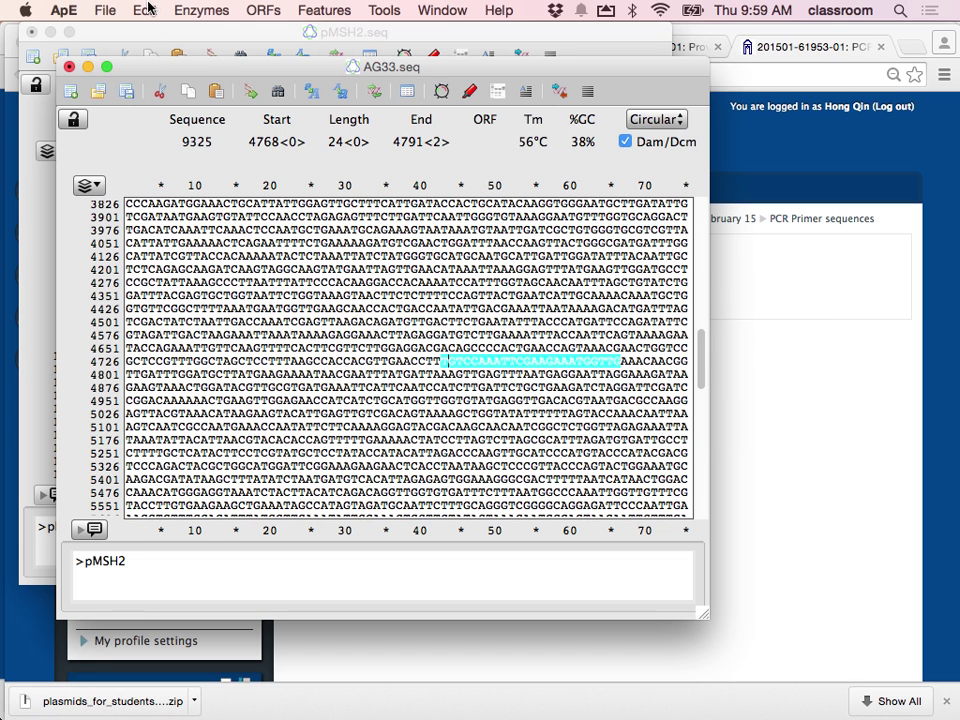
- Search AG33 for the pasted MSH2-R sequence, finding the 23 bp match at 5628–5650
click(147, 10)
click(181, 274)
key(super+v)
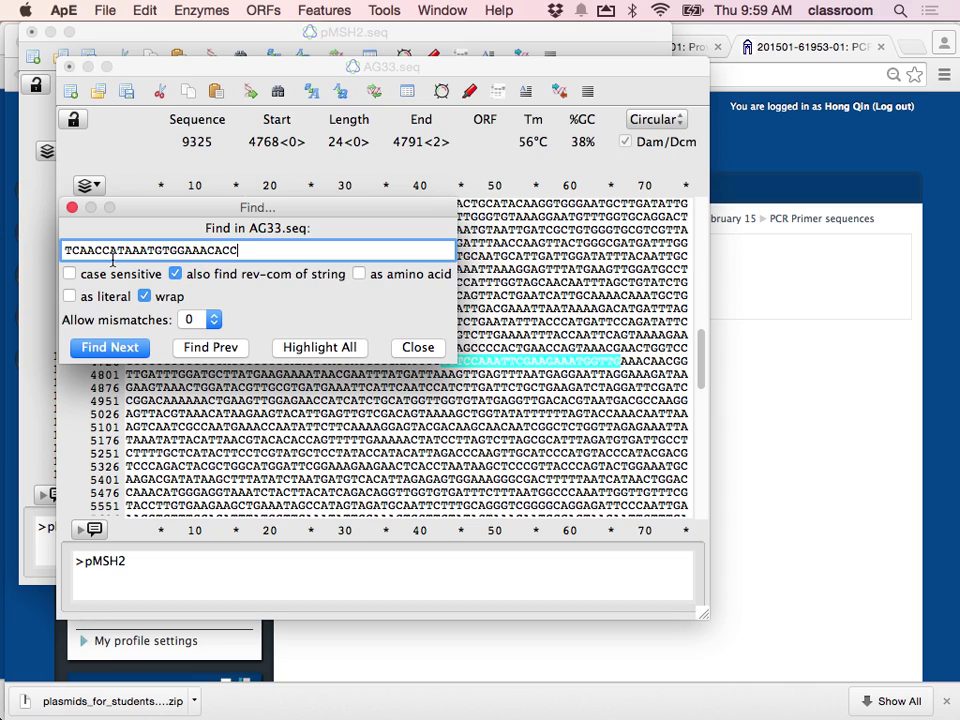
click(112, 348)
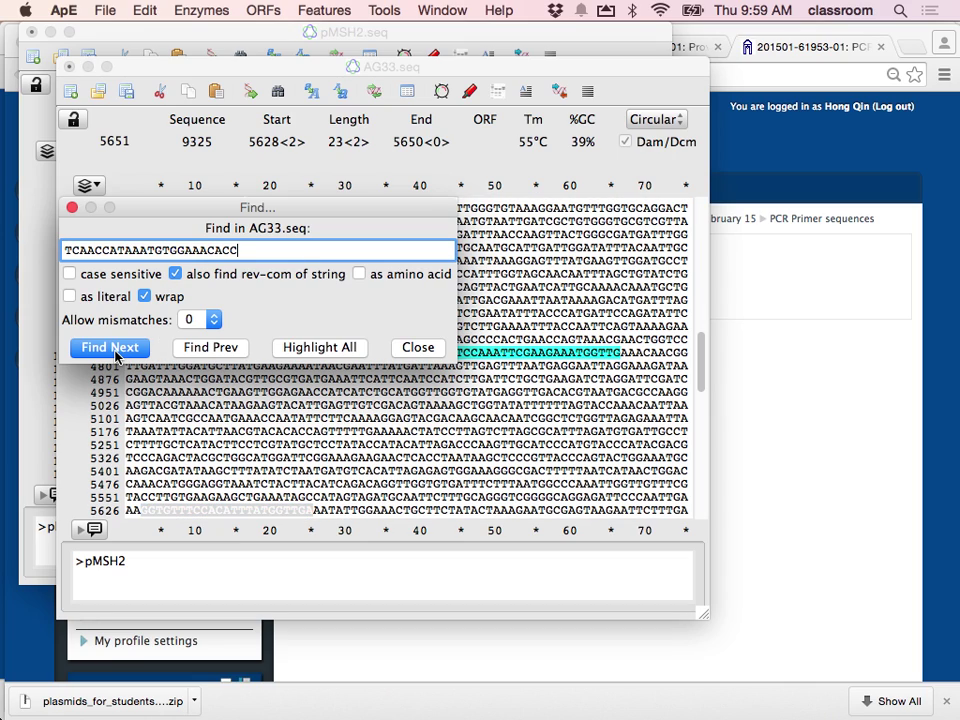
drag(240, 214, 303, 332)
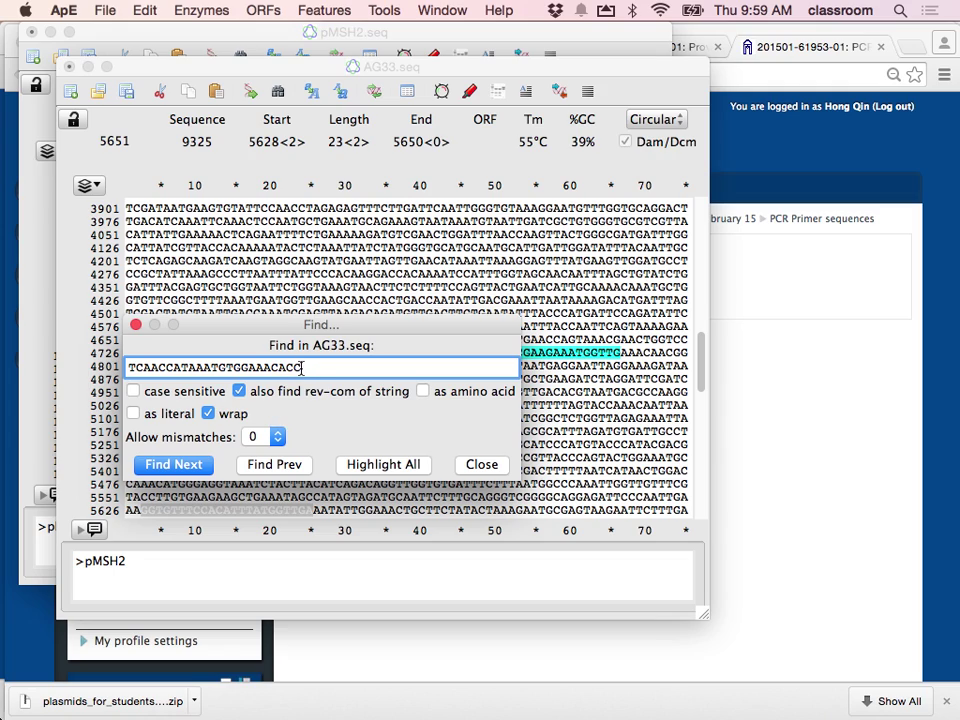
drag(302, 368, 280, 369)
click(481, 466)
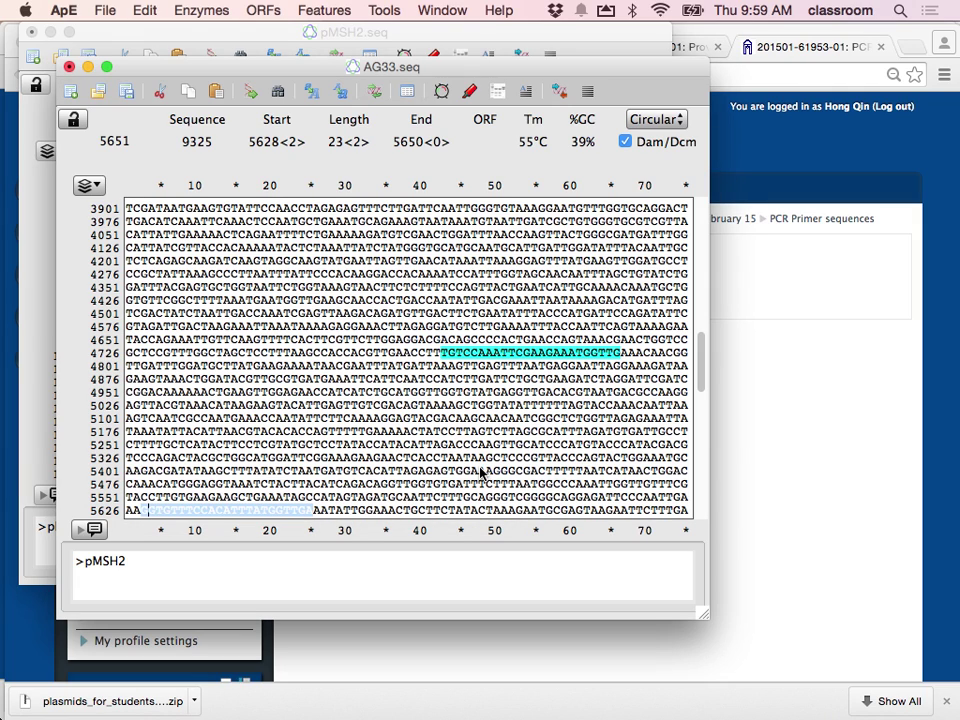
- Add a Rev-Com feature named MSH2-R on bases 5628–5650 with width 10
click(324, 10)
click(334, 30)
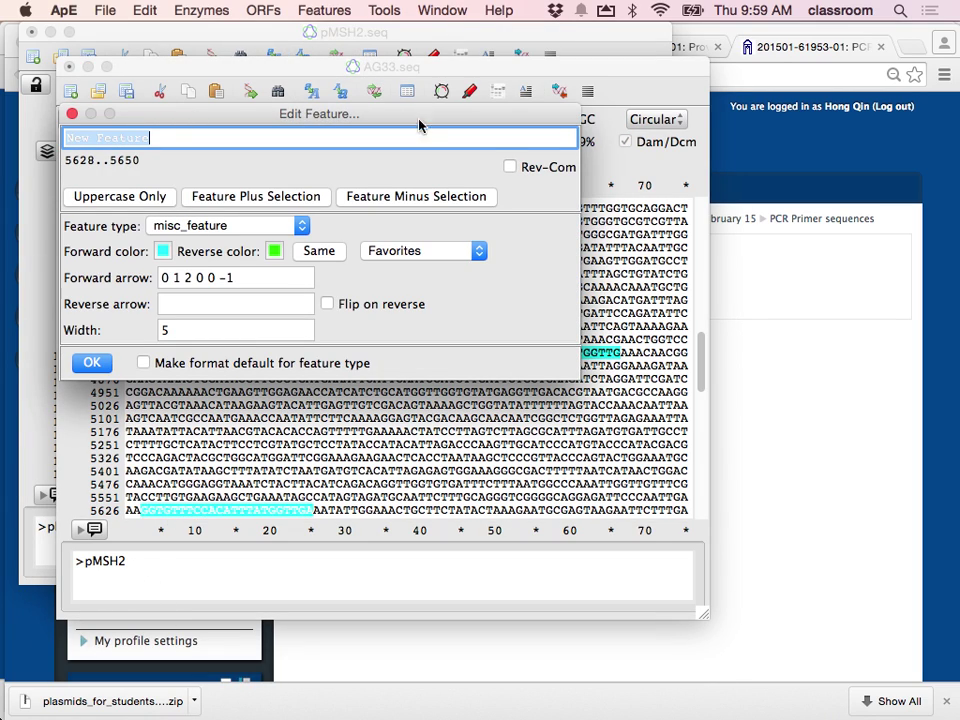
click(510, 168)
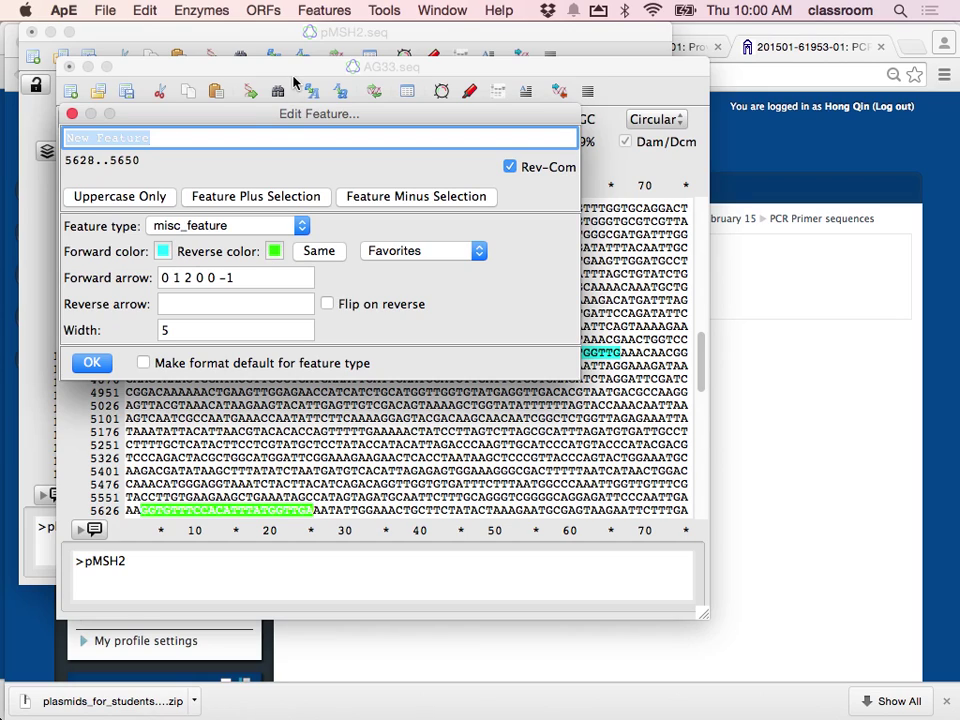
drag(266, 118, 249, 66)
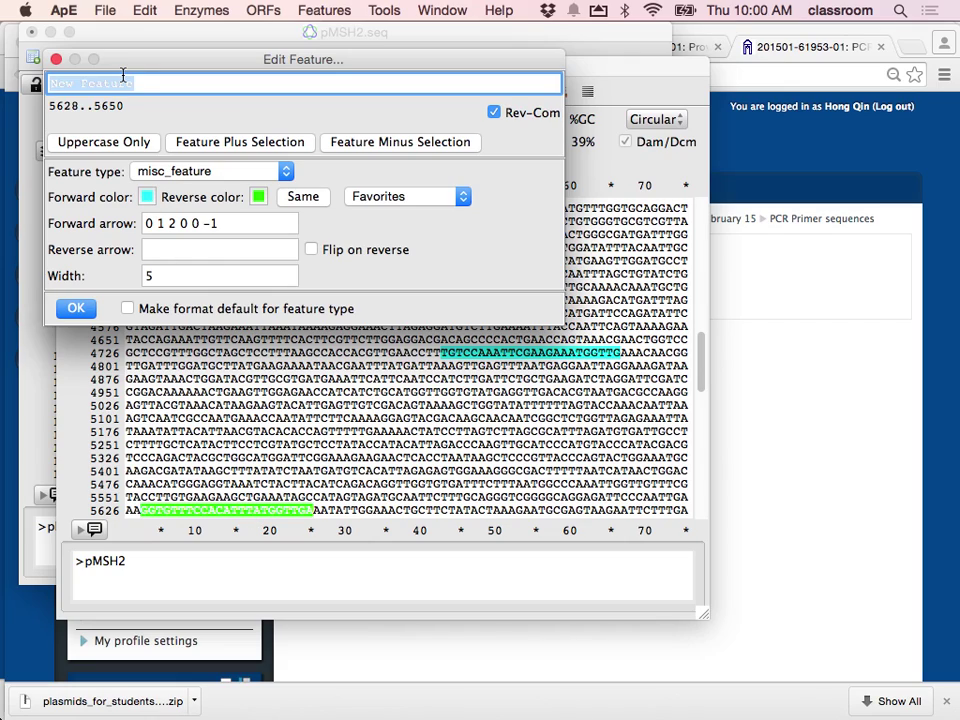
text(MSH2-R)
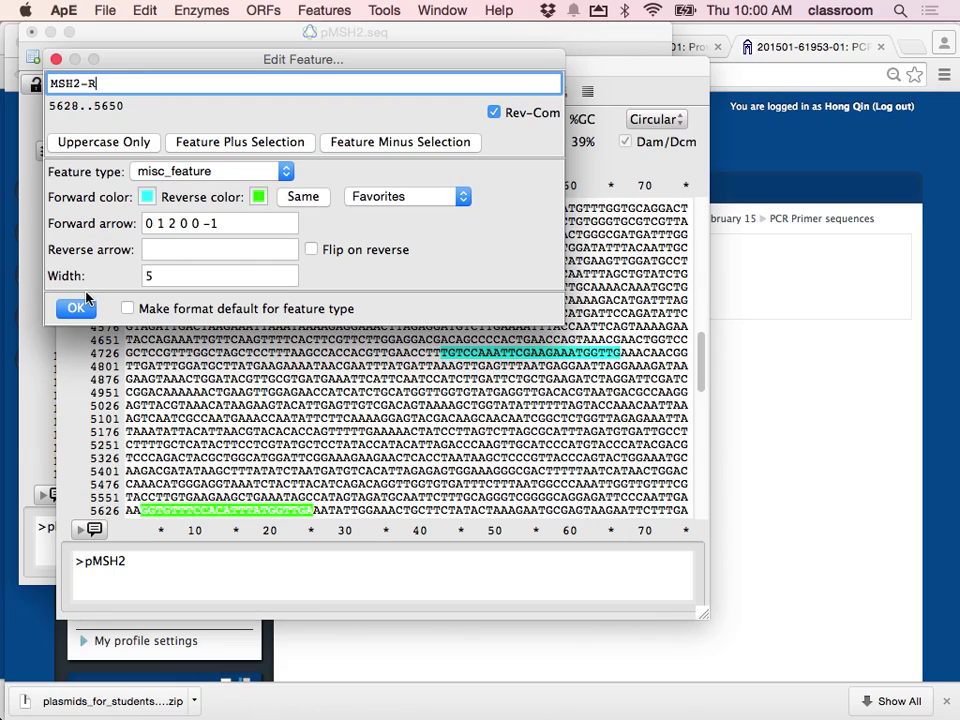
click(184, 279)
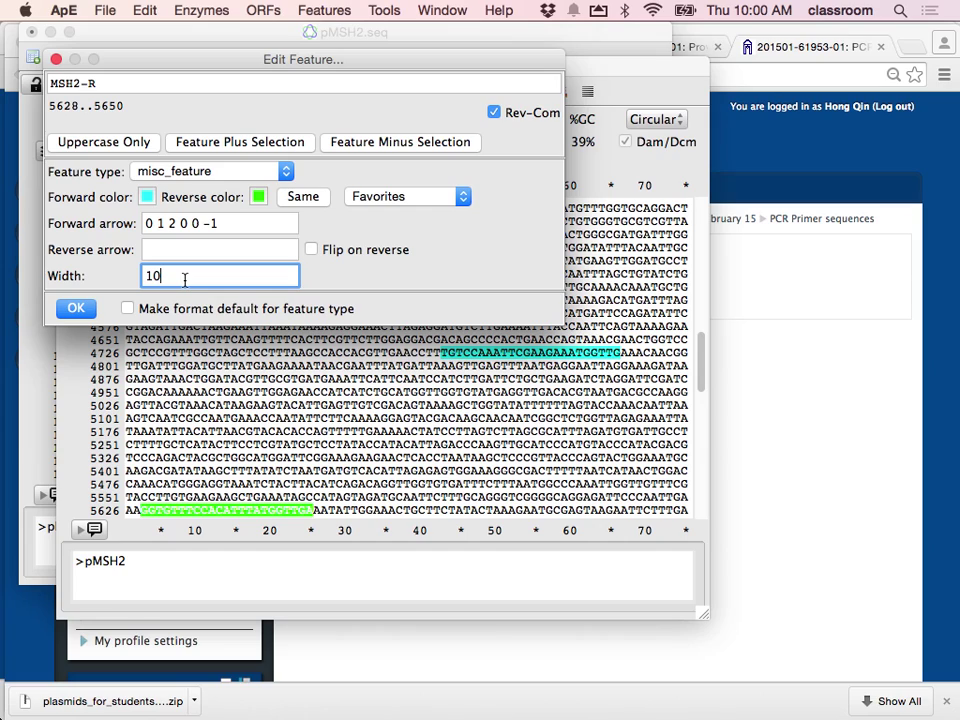
text(10)
click(66, 311)
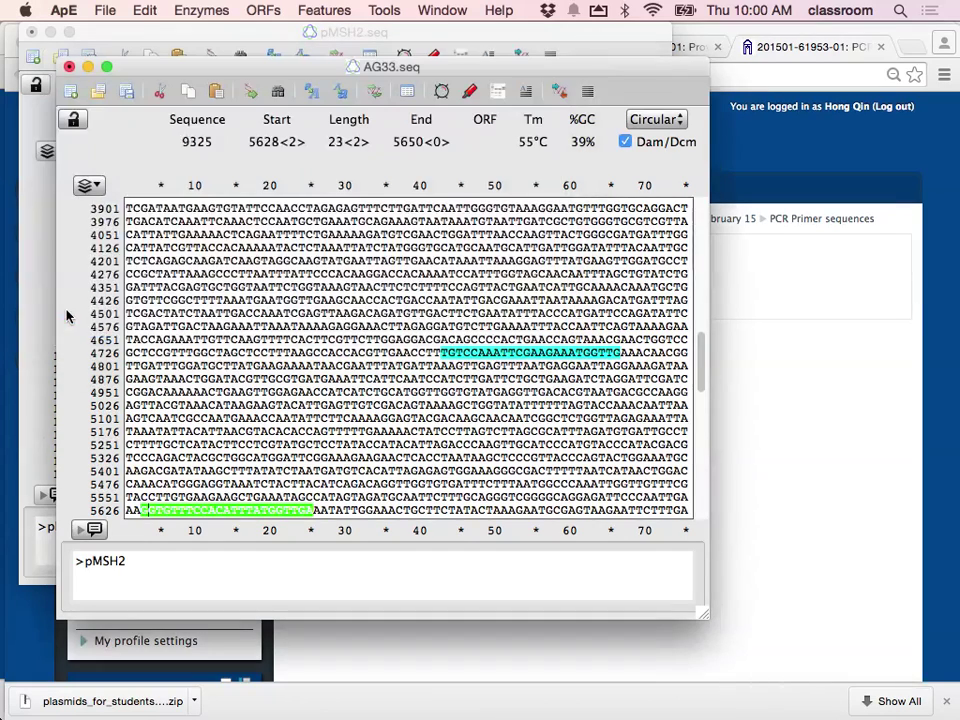
- Open AG33's circular graphic map and enlarge it to show MSH2-F and MSH2-R
click(200, 10)
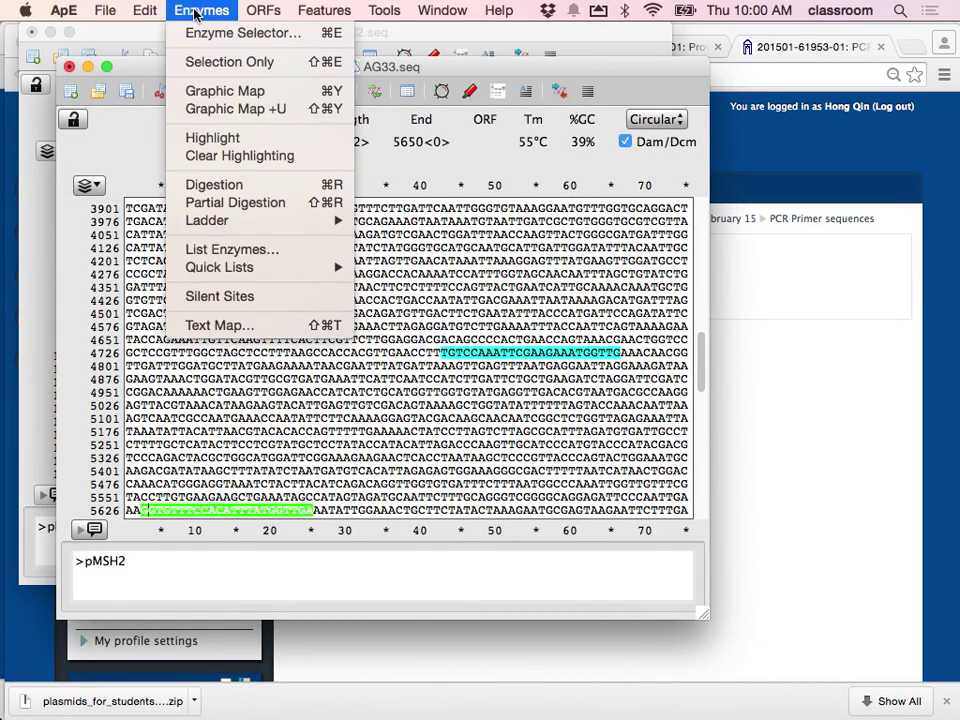
click(170, 88)
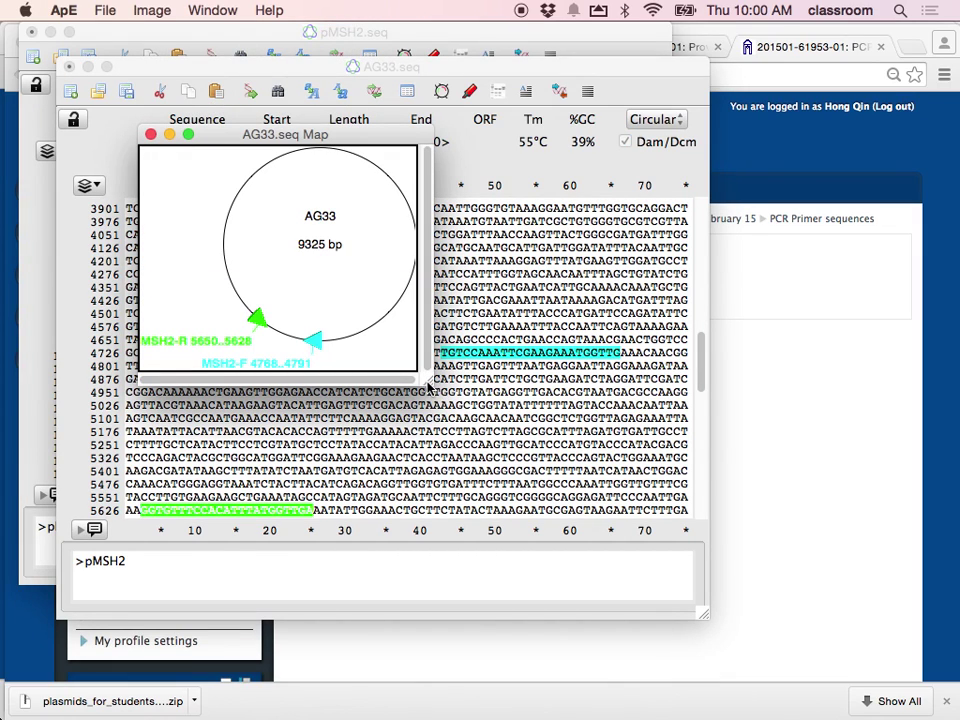
drag(440, 388, 678, 528)
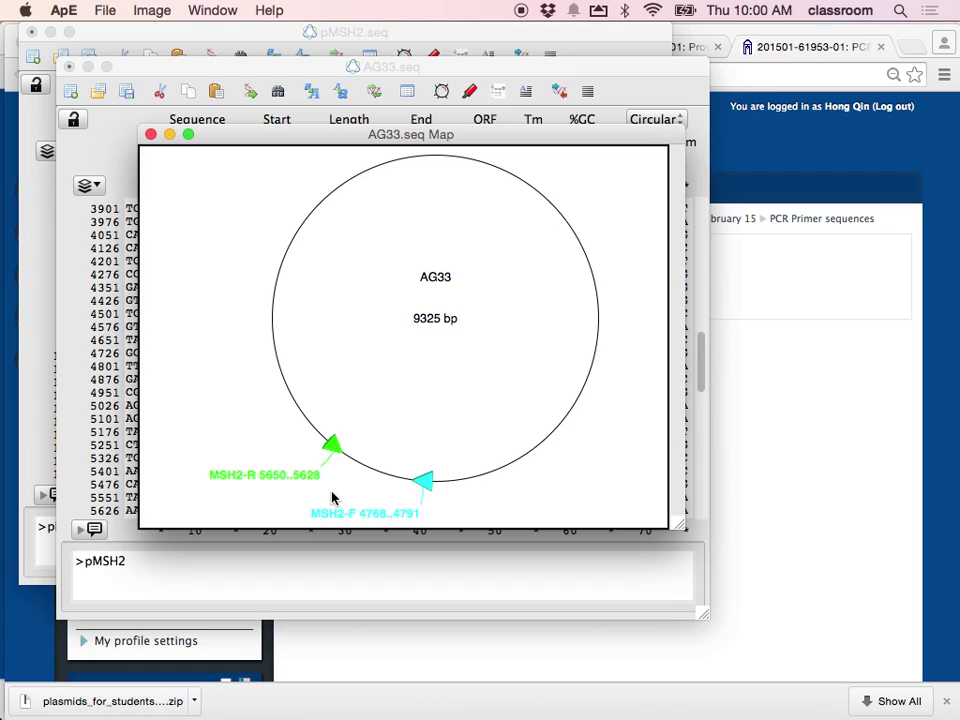